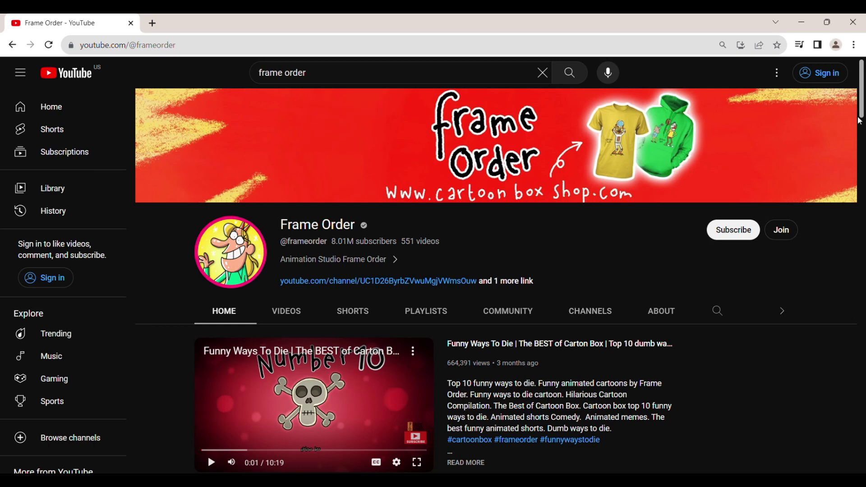
# - Scroll through the Frame Order channel's videos page
pyautogui.scroll(-2, 863, 117)
pyautogui.scroll(-3, 864, 116)
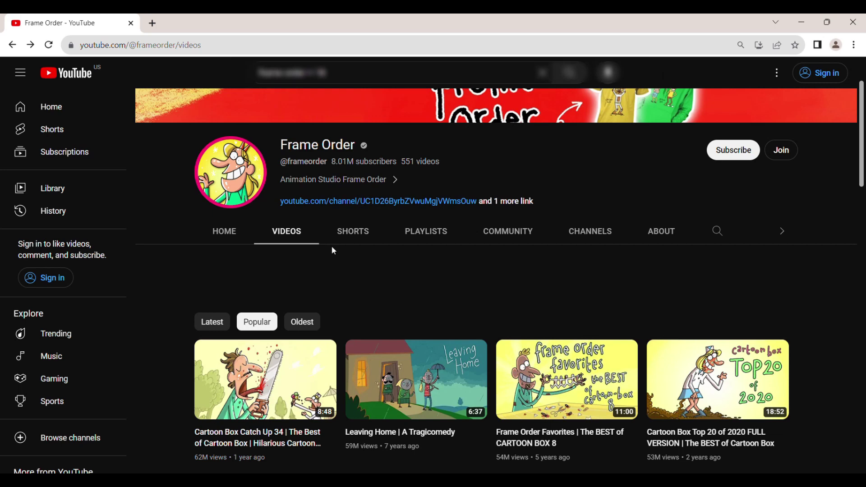
pyautogui.moveTo(209, 464)
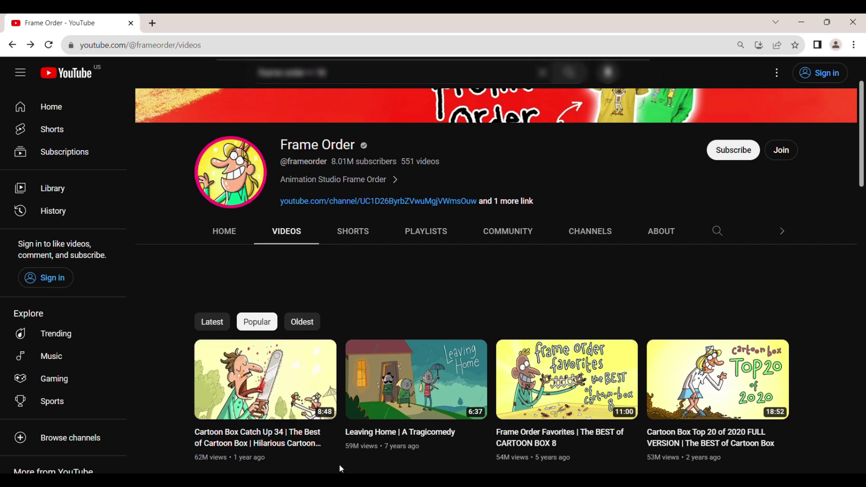
pyautogui.moveTo(343, 451)
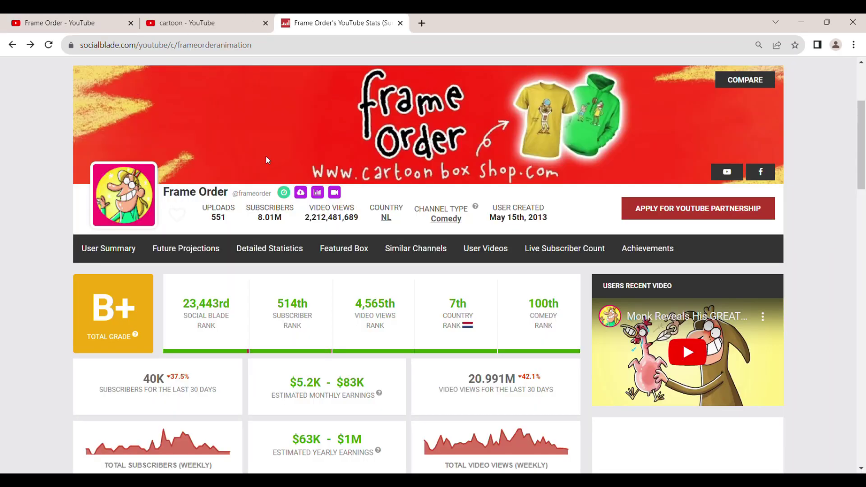
pyautogui.doubleClick(352, 383)
pyautogui.click(360, 388)
pyautogui.scroll(-1, 863, 187)
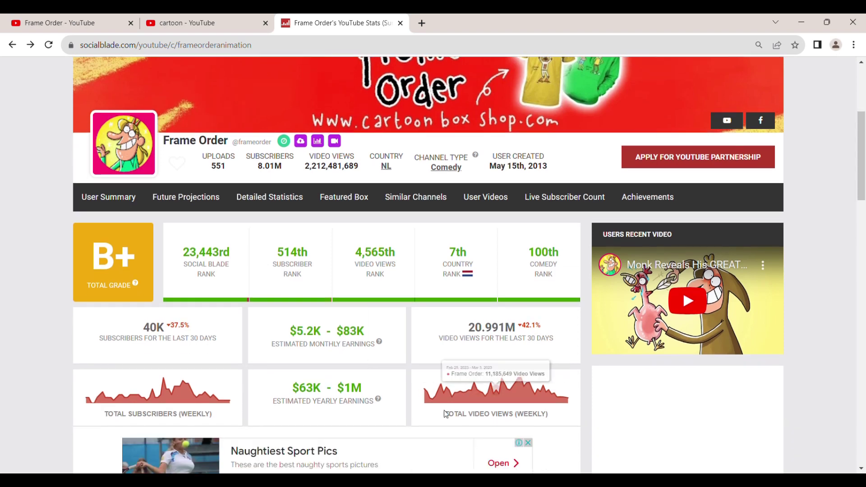
pyautogui.doubleClick(359, 389)
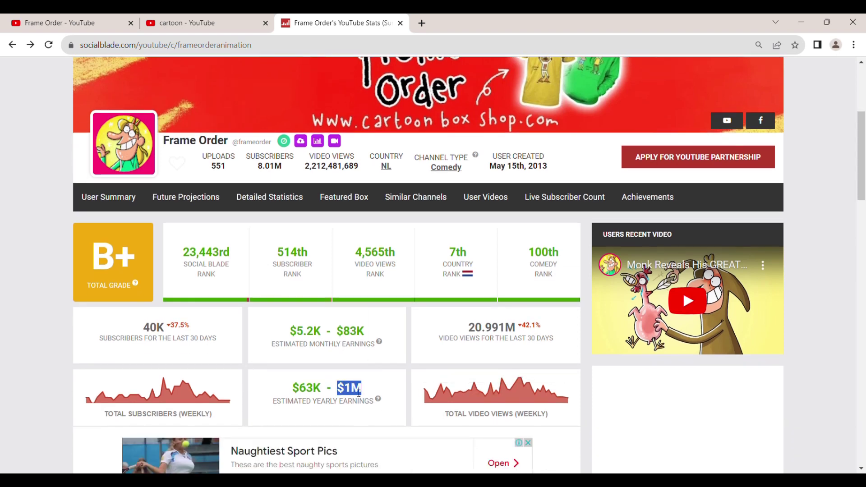
# - Go to the Spookiz channel page, note its 5.42M subscribers, and open its video list
pyautogui.hotkey('ctrl', 'shift', 'Tab')
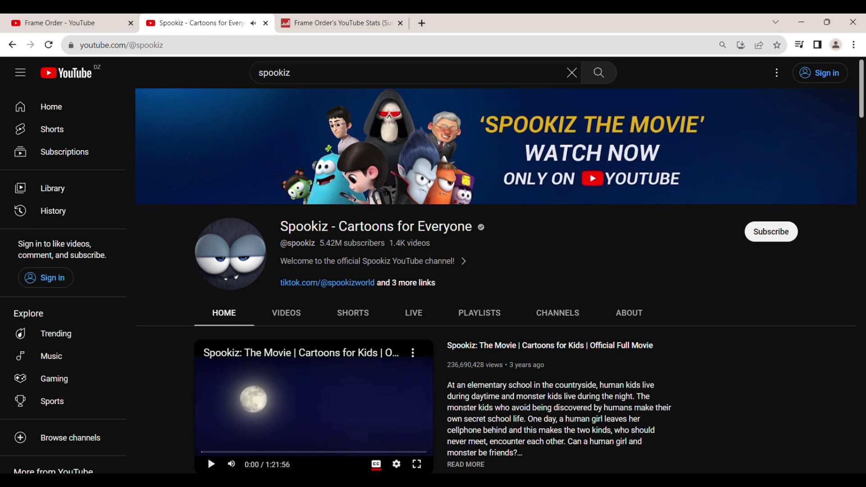
pyautogui.moveTo(320, 243); pyautogui.dragTo(353, 243)
pyautogui.click(367, 253)
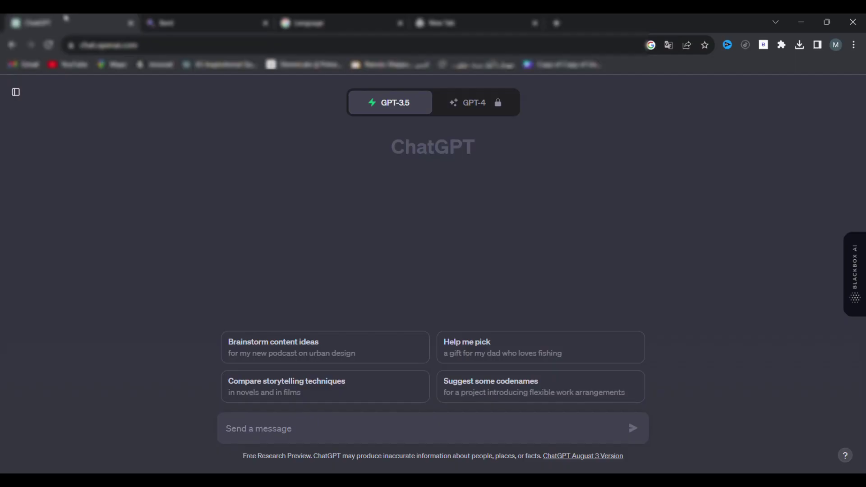
# - Switch to the Bard tab's start page
pyautogui.click(229, 18)
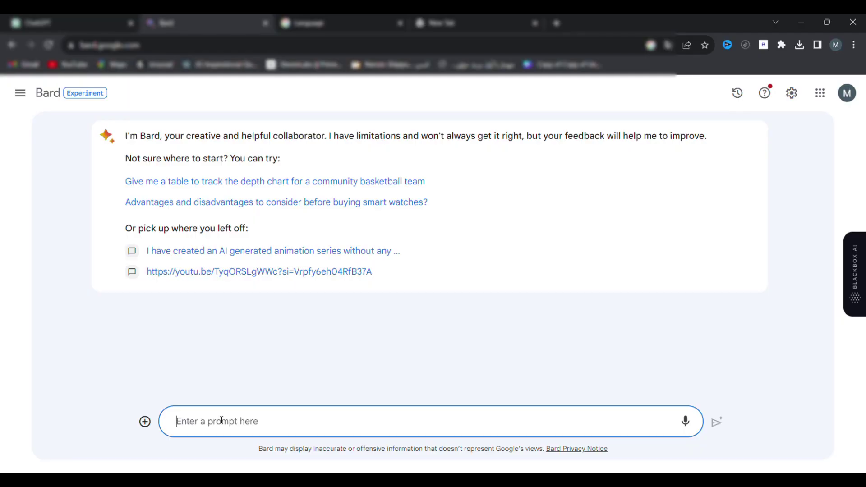
# - Ask Bard 'write me a video script for children a father giving advice to his son' and paste it into ChatGPT
pyautogui.write('write me a video script for children a father giving advice to his son')
pyautogui.press('Return')
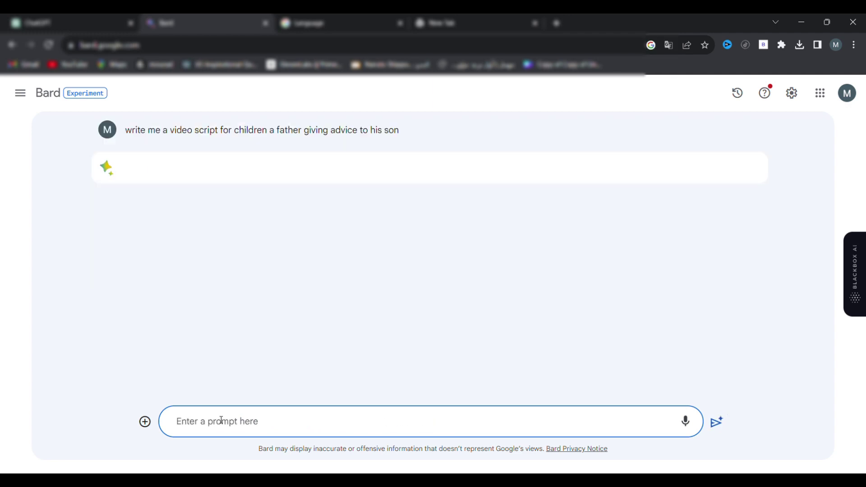
pyautogui.hotkey('ctrl', '1')
pyautogui.write('write me a video script for children a father giving advice to his son')
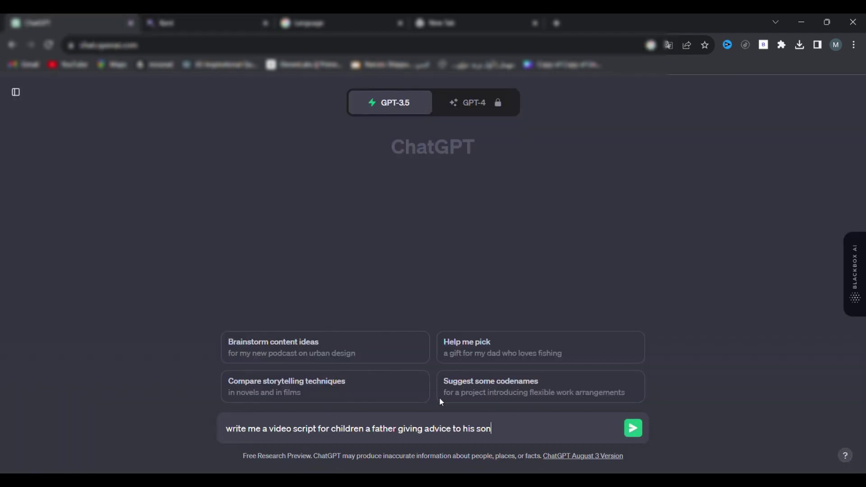
# - Send the script prompt to ChatGPT, then return to Bard's reply
pyautogui.click(631, 434)
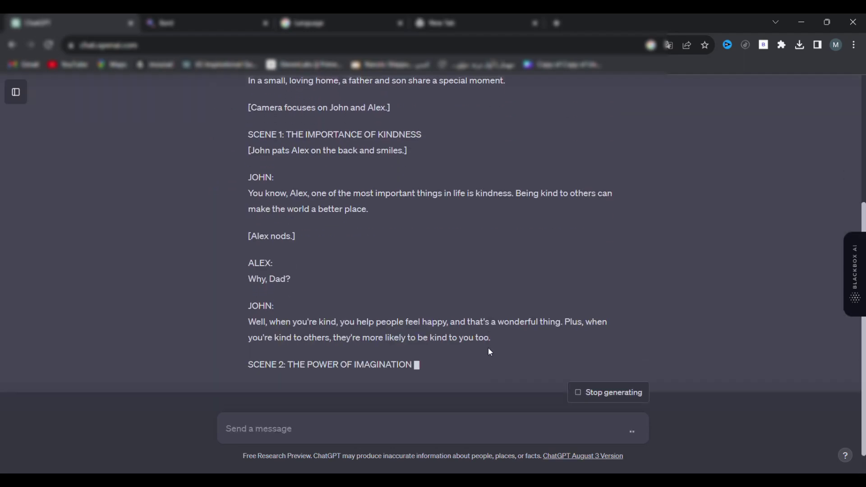
pyautogui.hotkey('ctrl', '2')
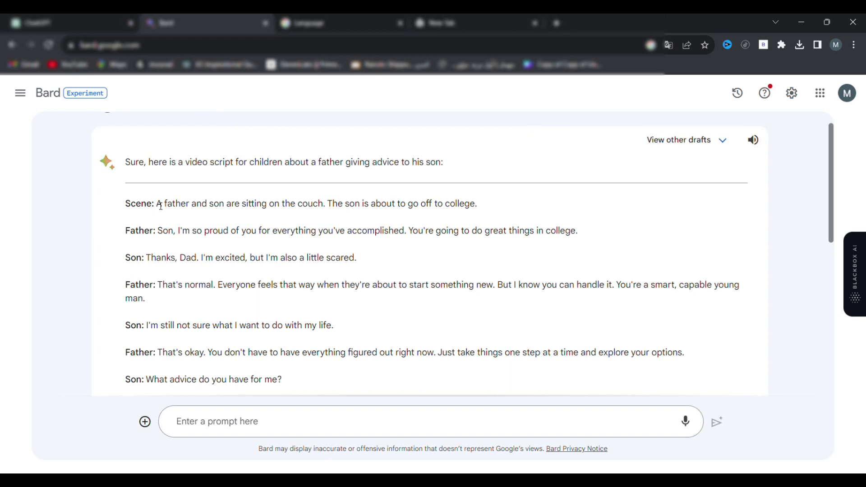
# - Read Bard's script line by line, from the Scene description through the father's and son's lines
pyautogui.moveTo(157, 206); pyautogui.dragTo(476, 207)
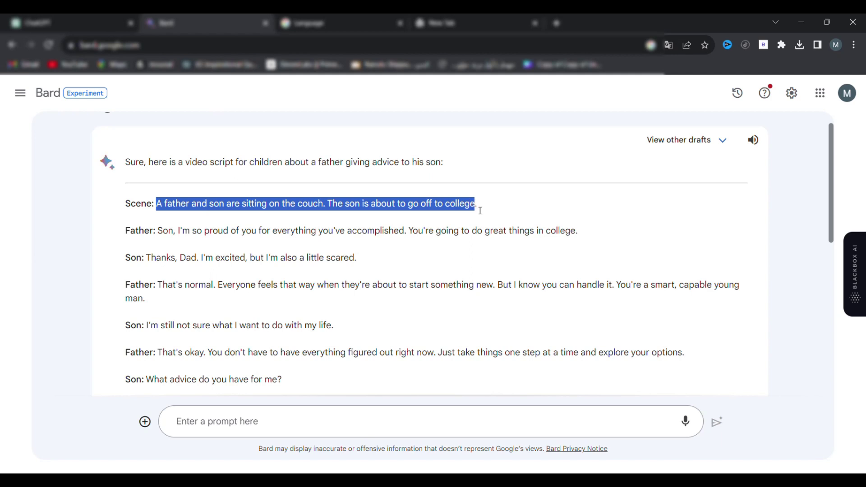
pyautogui.click(435, 205)
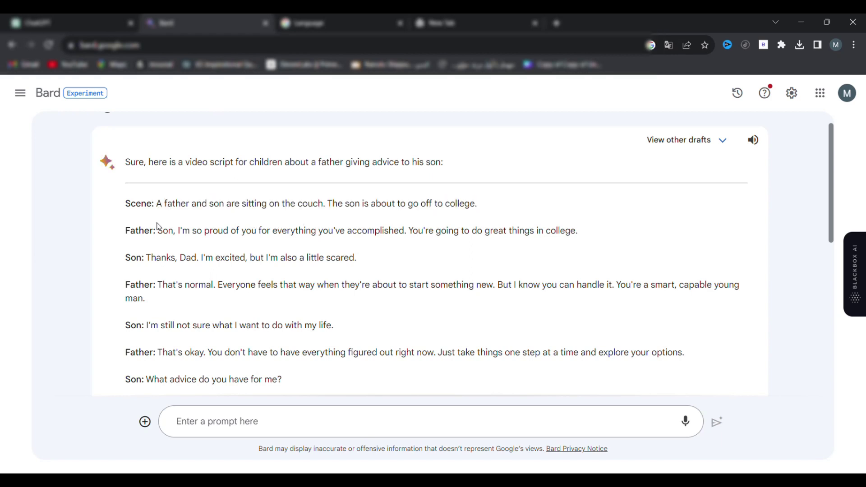
pyautogui.moveTo(160, 236); pyautogui.dragTo(574, 235)
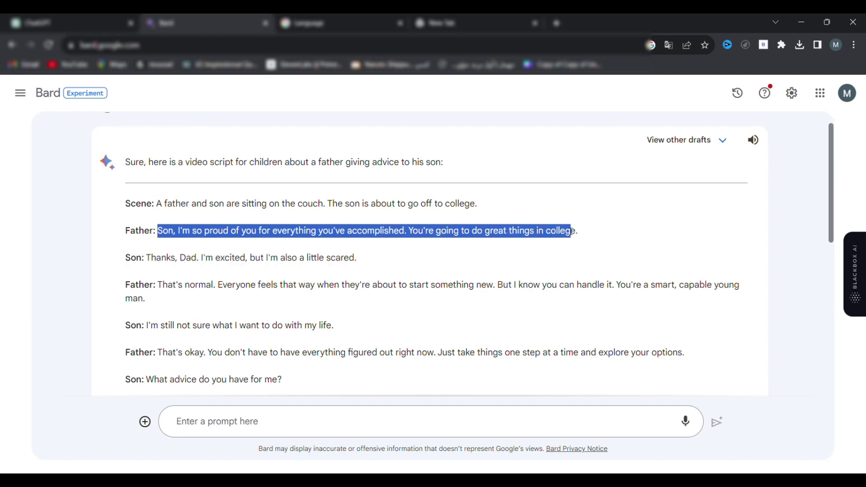
pyautogui.click(560, 224)
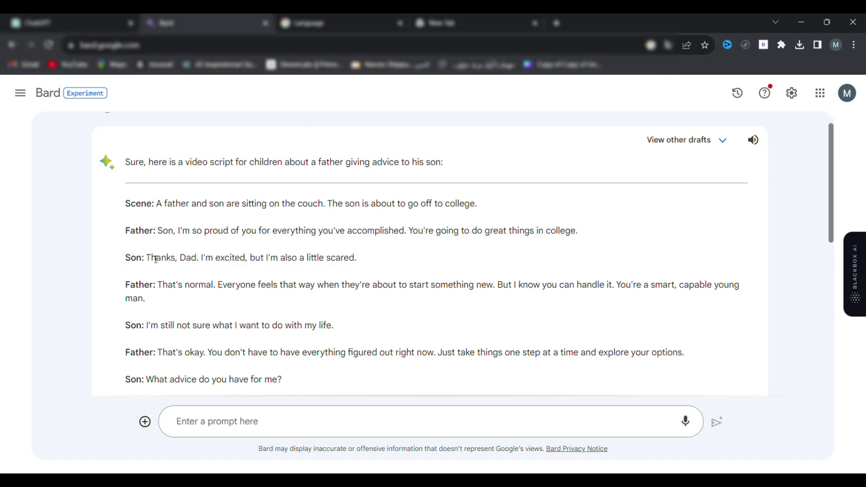
pyautogui.moveTo(154, 261); pyautogui.dragTo(351, 264)
pyautogui.click(312, 264)
pyautogui.moveTo(158, 285); pyautogui.dragTo(211, 304)
pyautogui.click(208, 292)
pyautogui.moveTo(148, 329); pyautogui.dragTo(395, 329)
pyautogui.scroll(-1, 835, 137)
pyautogui.hotkey('ctrl', 'pageup')
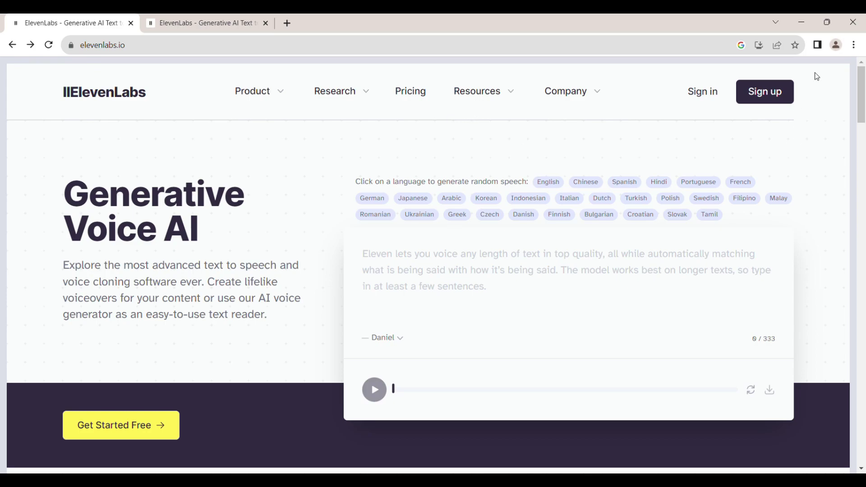
# - Scroll through the Speech Synthesis page and check the remaining character quota
pyautogui.scroll(-4, 862, 131)
pyautogui.moveTo(864, 137); pyautogui.dragTo(816, 404)
pyautogui.scroll(-2, 812, 404)
pyautogui.moveTo(854, 118); pyautogui.dragTo(864, 279)
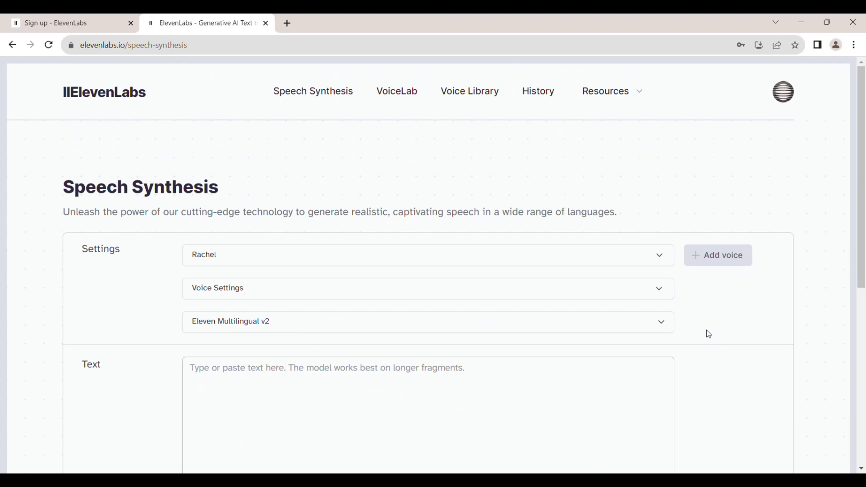
pyautogui.moveTo(863, 167); pyautogui.dragTo(864, 261)
pyautogui.moveTo(679, 399); pyautogui.dragTo(568, 397)
pyautogui.click(569, 397)
pyautogui.scroll(2, 681, 333)
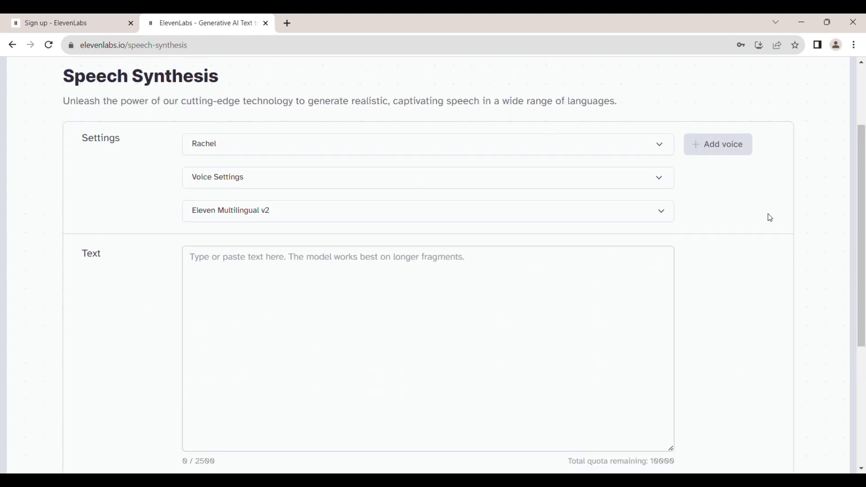
# - Browse the list of available voices, then go to VoiceLab to add a voice
pyautogui.click(650, 144)
pyautogui.click(682, 346)
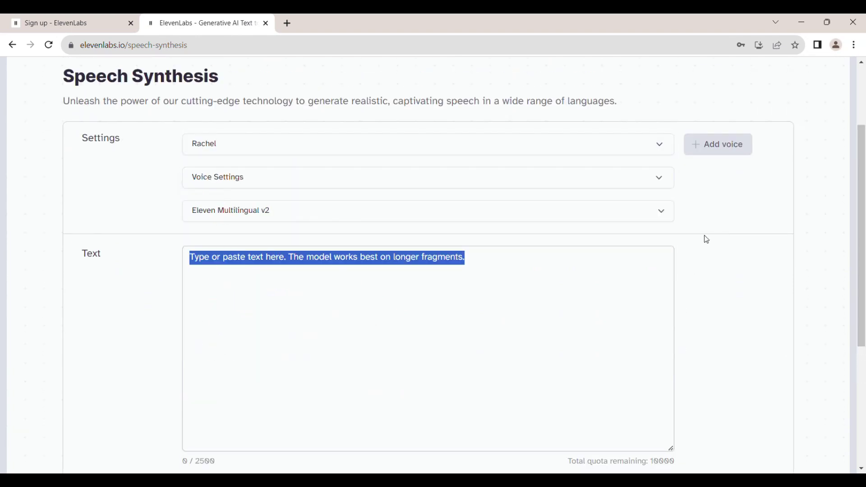
pyautogui.click(659, 144)
pyautogui.scroll(-3, 659, 190)
pyautogui.click(721, 239)
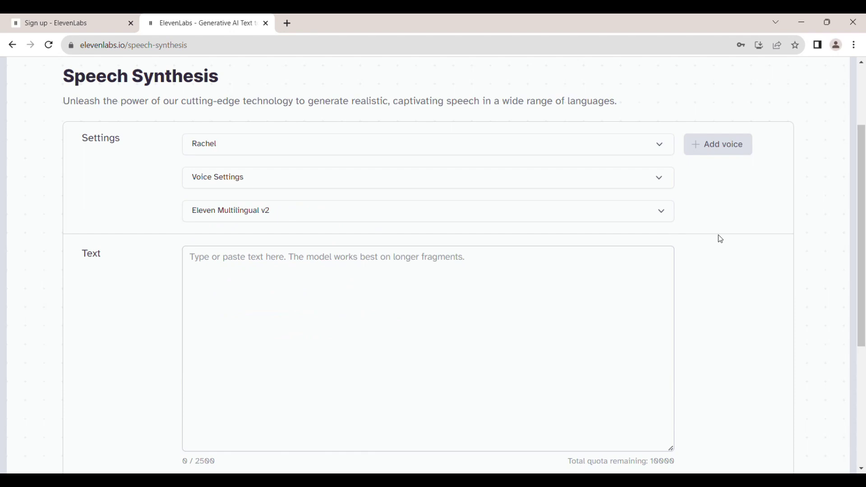
pyautogui.click(720, 144)
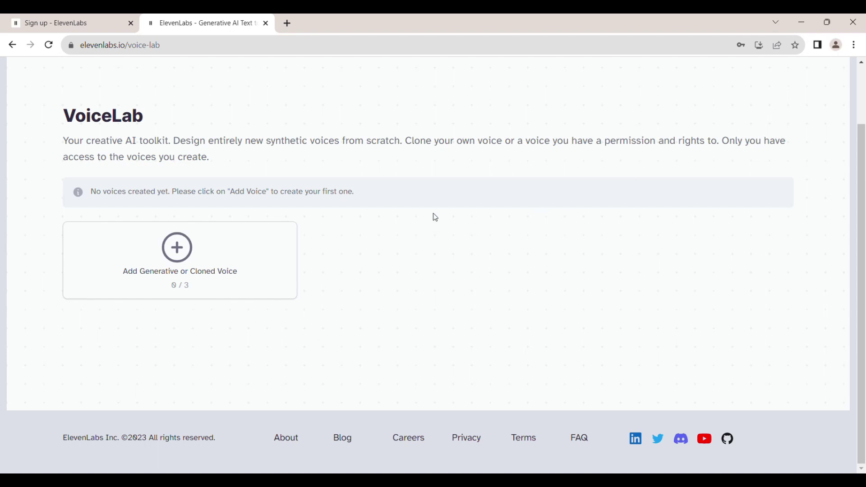
# - Start creating a new voice and open the community Voice Library
pyautogui.click(215, 256)
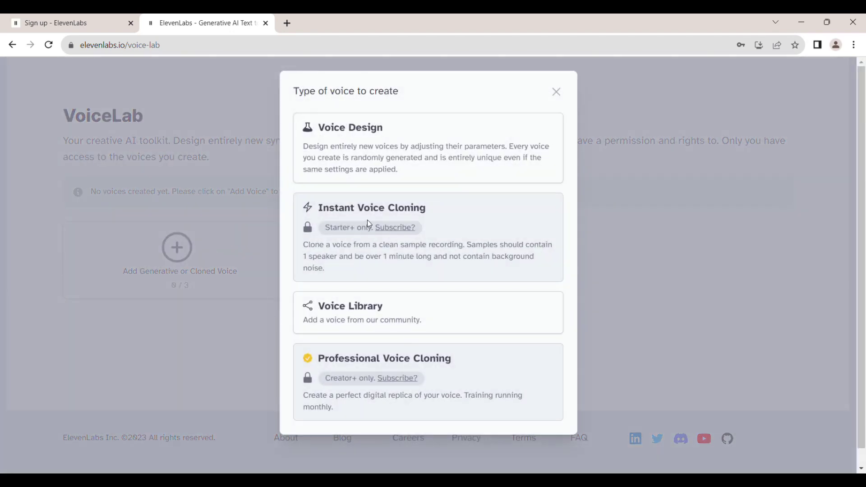
pyautogui.moveTo(316, 210)
pyautogui.mouseDown()
pyautogui.moveTo(392, 209)
pyautogui.moveTo(382, 209)
pyautogui.mouseUp()
pyautogui.click(356, 320)
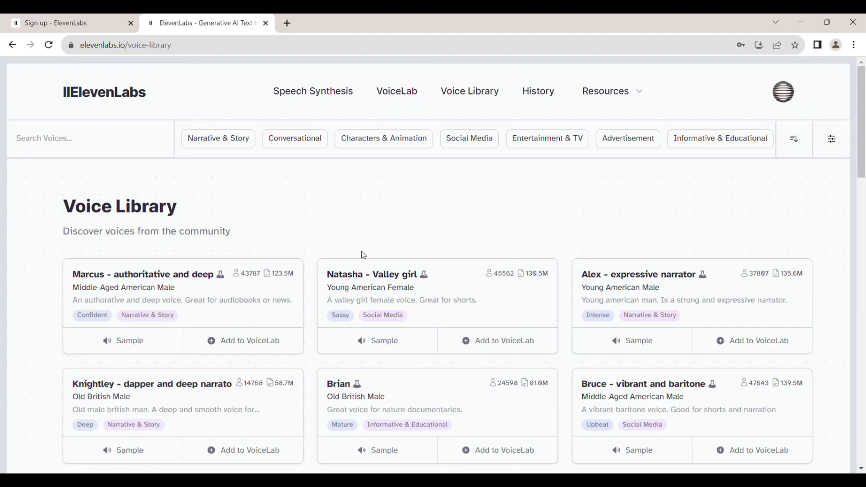
pyautogui.moveTo(862, 135)
pyautogui.mouseDown()
pyautogui.moveTo(863, 345)
pyautogui.moveTo(857, 122)
pyautogui.mouseUp()
# - Filter the library to Characters & Animation voices with American accent, Old age, Male gender
pyautogui.click(394, 141)
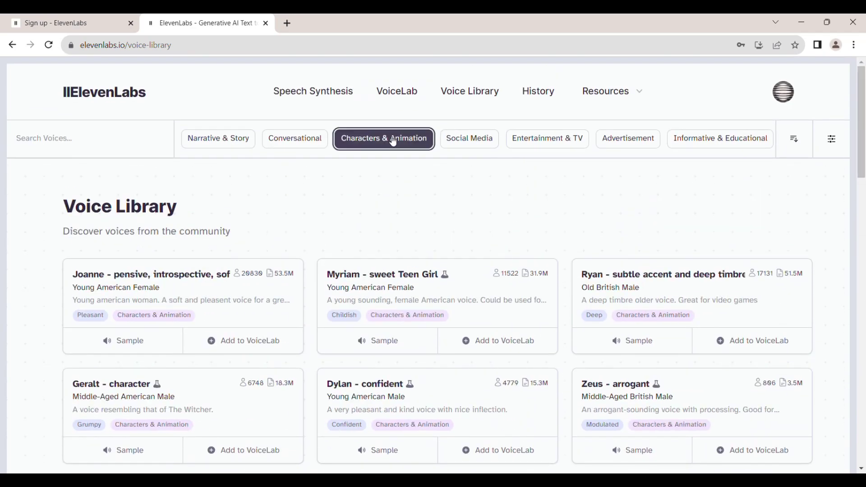
pyautogui.click(833, 139)
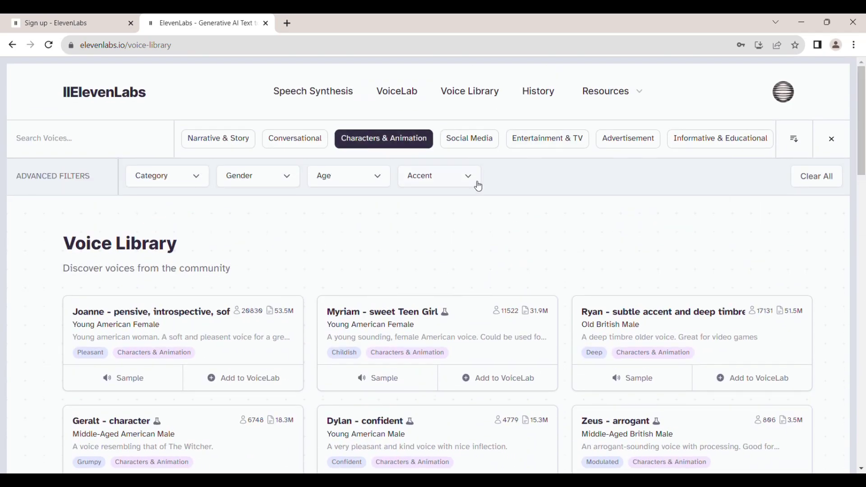
pyautogui.click(474, 180)
pyautogui.click(432, 245)
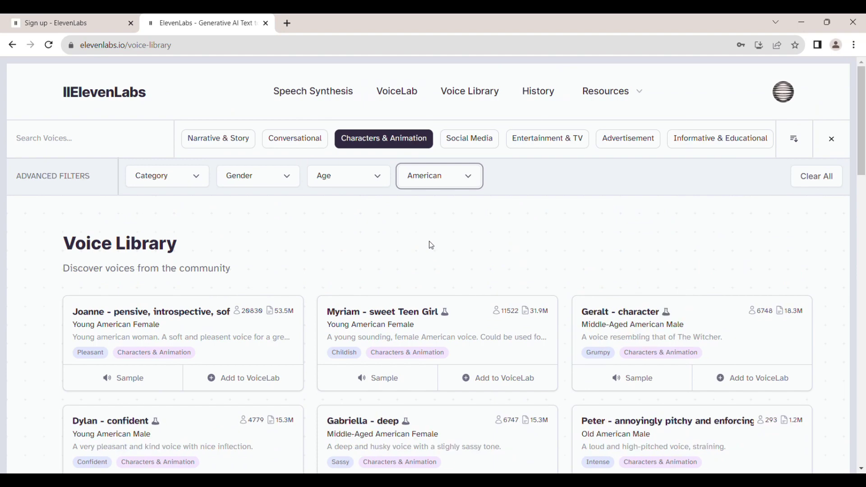
pyautogui.click(370, 177)
pyautogui.click(354, 256)
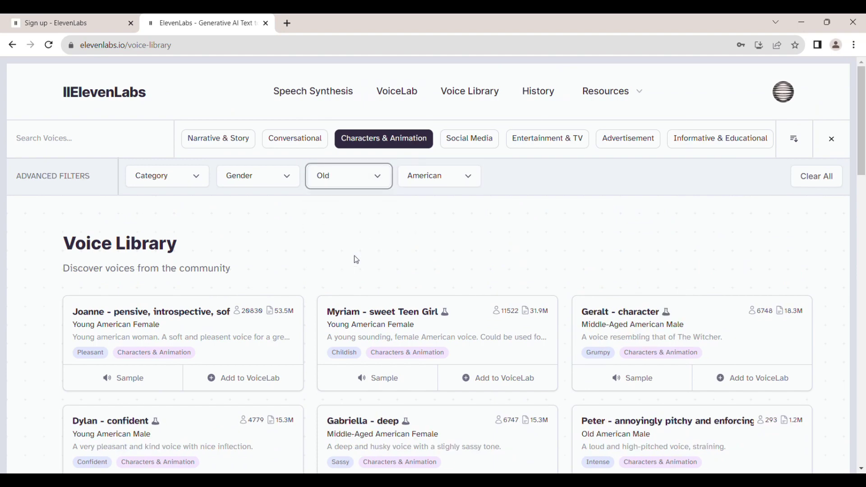
pyautogui.click(291, 183)
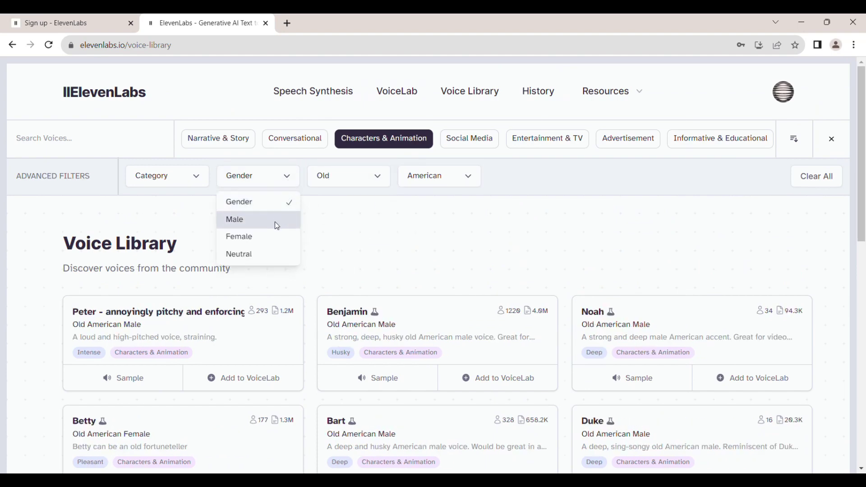
pyautogui.click(277, 221)
pyautogui.scroll(-3, 715, 371)
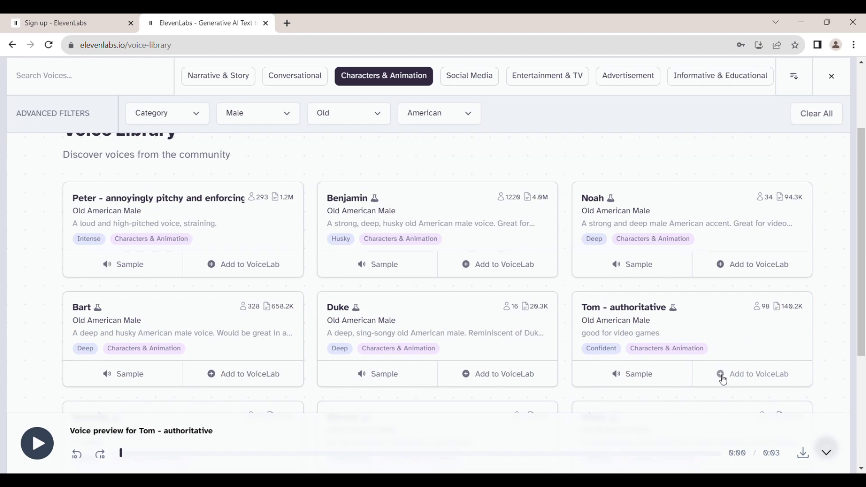
# - Add the 'Tom - authoritative' voice to VoiceLab and close the confirmation
pyautogui.click(739, 385)
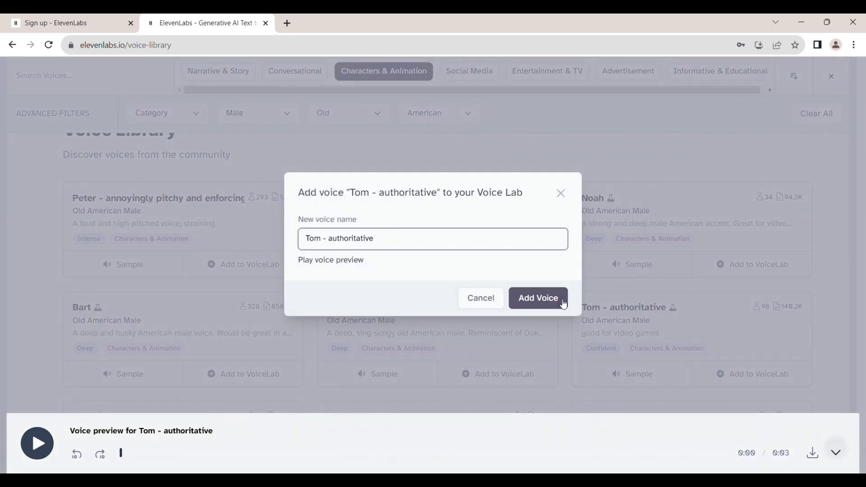
pyautogui.click(564, 305)
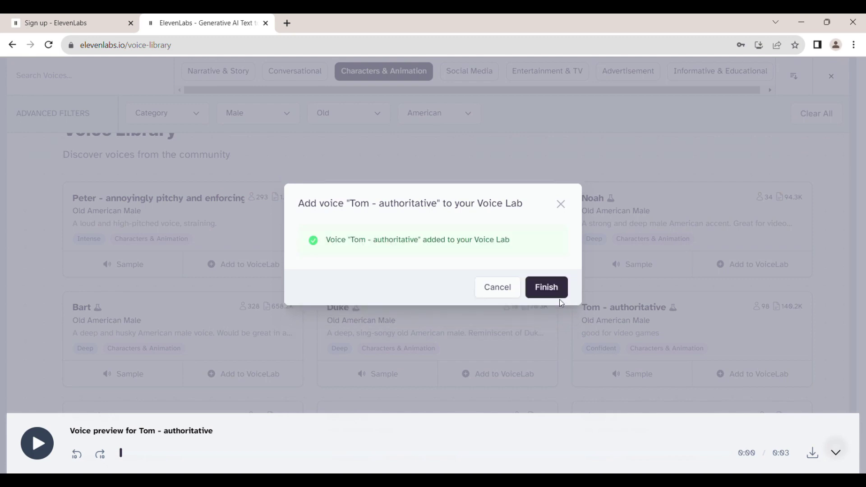
pyautogui.click(553, 291)
pyautogui.scroll(1, 853, 178)
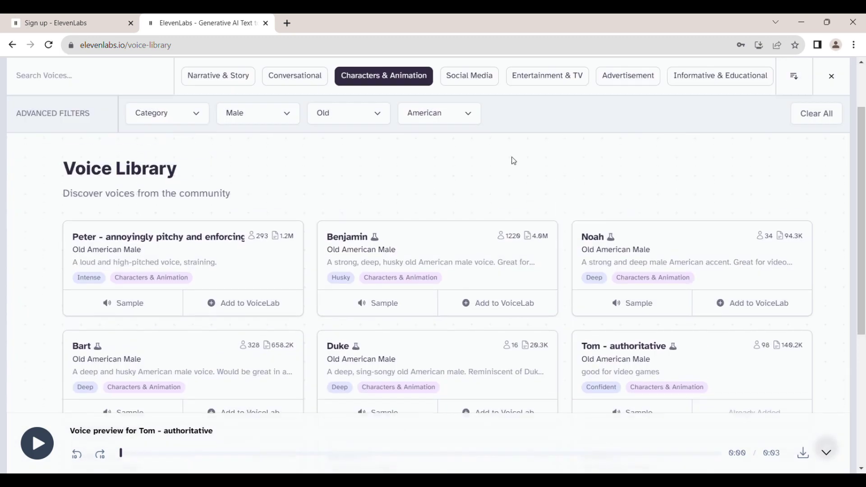
# - Change the voice library's age filter to Young
pyautogui.click(451, 121)
pyautogui.click(452, 121)
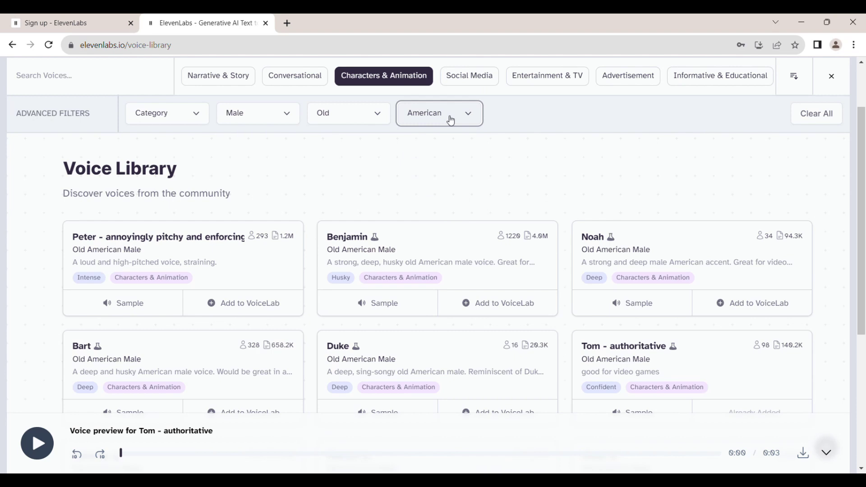
pyautogui.click(367, 113)
pyautogui.click(370, 157)
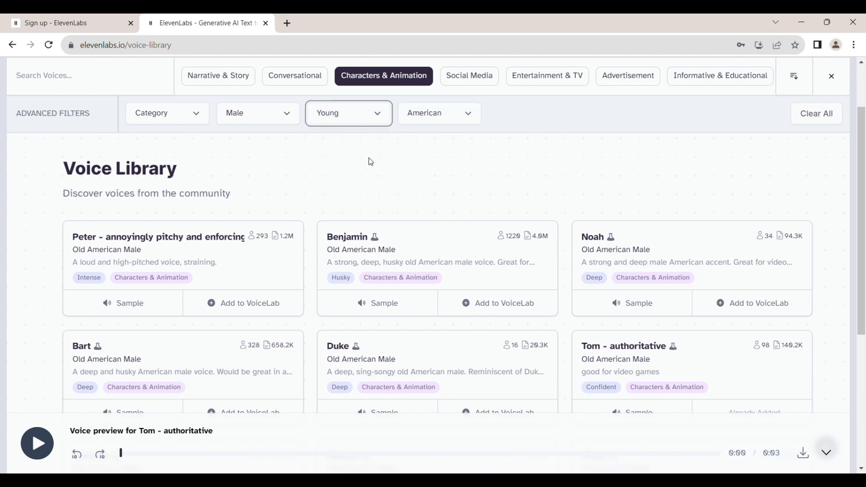
pyautogui.click(292, 126)
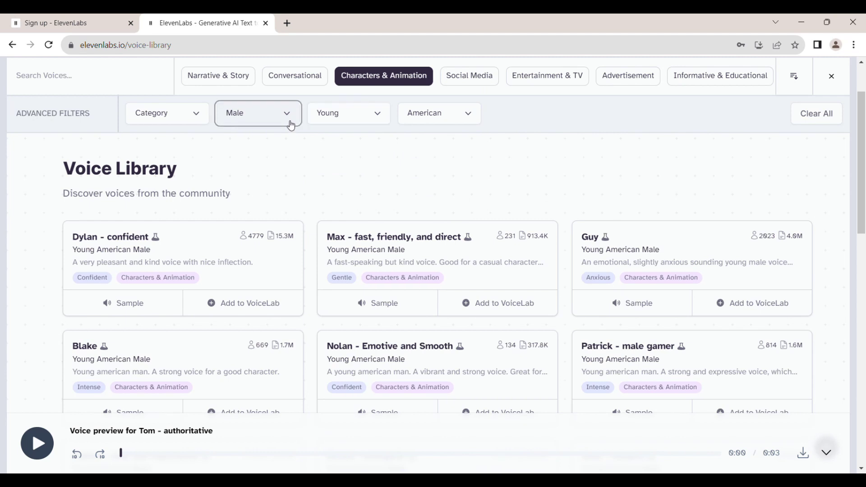
# - Preview and add the 'Max - fast, friendly, and direct' voice, then select Bard's father–son dialogue
pyautogui.click(360, 309)
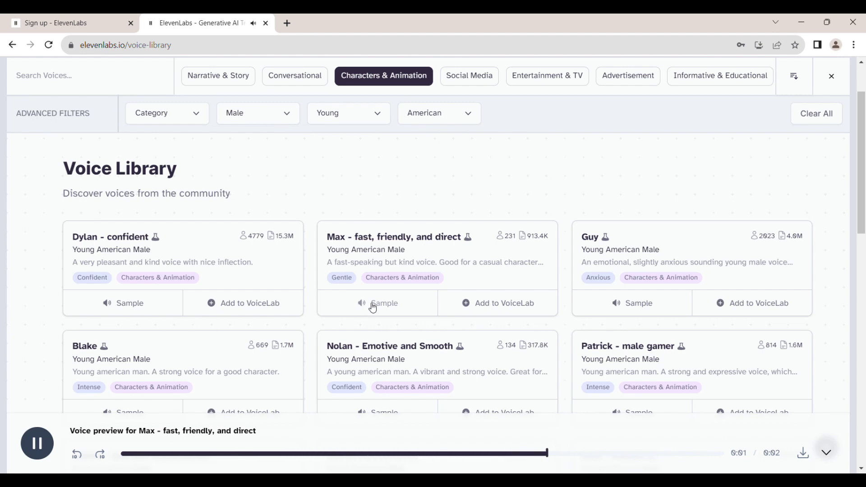
pyautogui.click(480, 316)
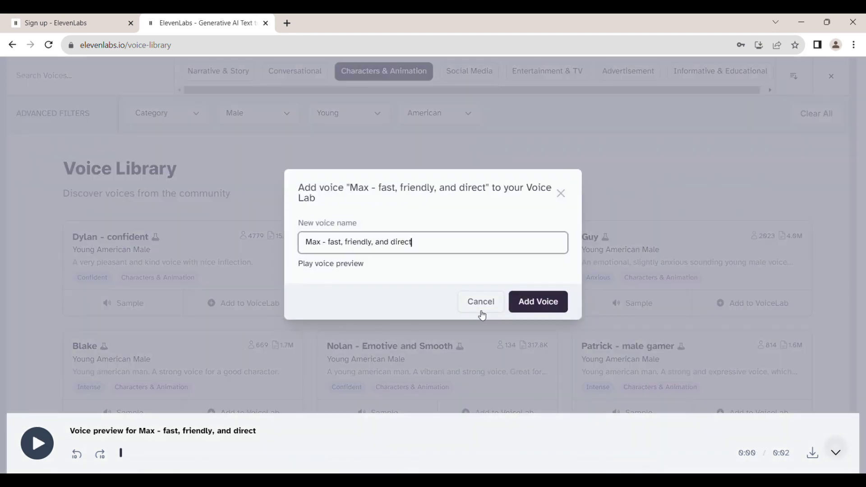
pyautogui.click(538, 306)
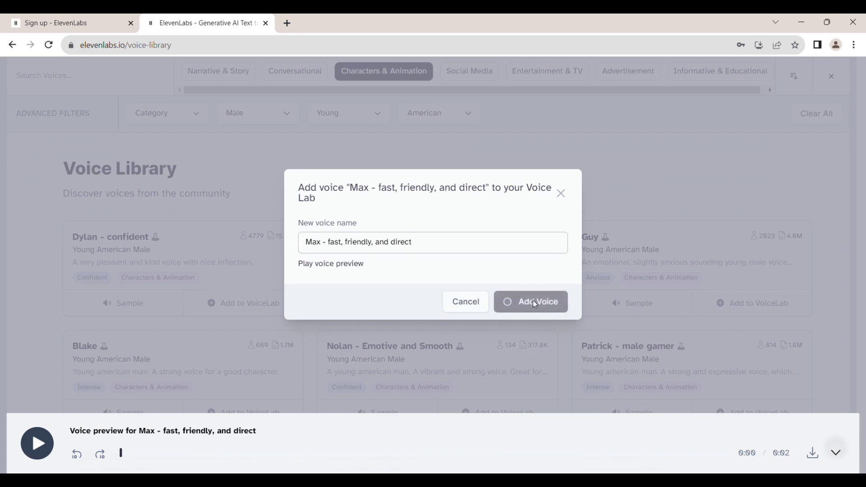
pyautogui.click(537, 299)
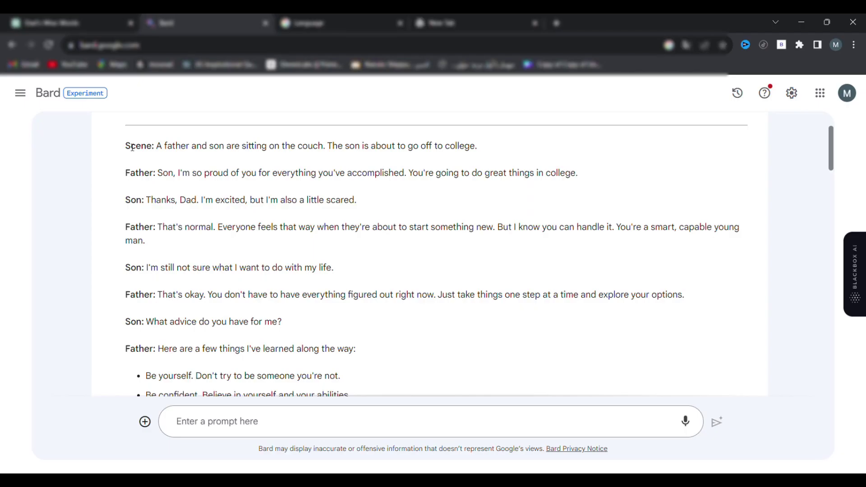
pyautogui.moveTo(133, 147); pyautogui.dragTo(362, 365)
pyautogui.hotkey('ctrl', 'c')
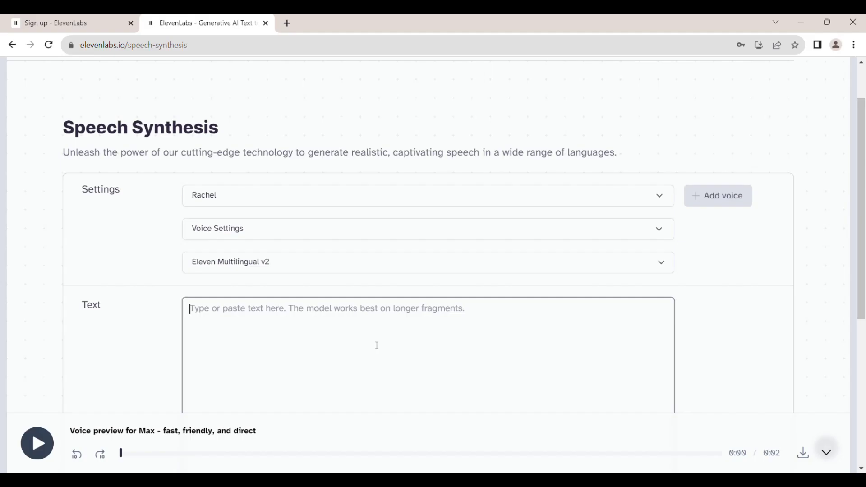
# - Paste the dialogue into the speech text and delete the Scene line and son's first line
pyautogui.click(375, 346)
pyautogui.hotkey('ctrl', 'v')
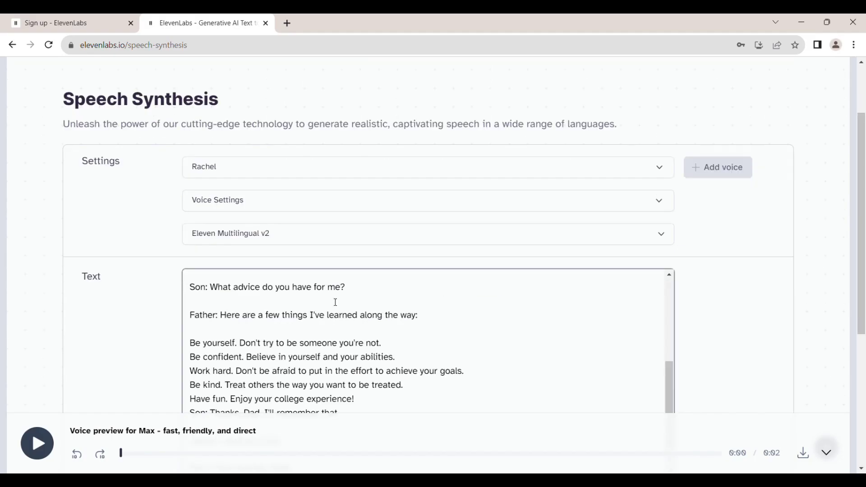
pyautogui.scroll(10, 336, 303)
pyautogui.press('BackSpace')
pyautogui.moveTo(189, 276); pyautogui.dragTo(422, 321)
pyautogui.press('BackSpace')
# - Strip the remaining 'Father:' labels and delete the son's other lines
pyautogui.click(197, 340)
pyautogui.press('BackSpace')
pyautogui.press('BackSpace')
pyautogui.press('BackSpace')
pyautogui.press('BackSpace')
pyautogui.press('BackSpace')
pyautogui.press('BackSpace')
pyautogui.press('BackSpace')
pyautogui.press('BackSpace')
pyautogui.press('BackSpace')
pyautogui.press('BackSpace')
pyautogui.moveTo(197, 339); pyautogui.dragTo(402, 350)
pyautogui.press('BackSpace')
pyautogui.moveTo(218, 355); pyautogui.dragTo(189, 356)
pyautogui.press('BackSpace')
pyautogui.tripleClick(266, 389)
pyautogui.press('BackSpace')
pyautogui.scroll(-2, 335, 343)
pyautogui.press('Delete')
pyautogui.press('Delete')
pyautogui.press('Delete')
pyautogui.press('Delete')
pyautogui.press('Delete')
pyautogui.press('Delete')
pyautogui.press('Delete')
pyautogui.press('Delete')
pyautogui.press('Delete')
pyautogui.press('Delete')
pyautogui.scroll(-3, 340, 378)
pyautogui.moveTo(221, 305); pyautogui.dragTo(174, 308)
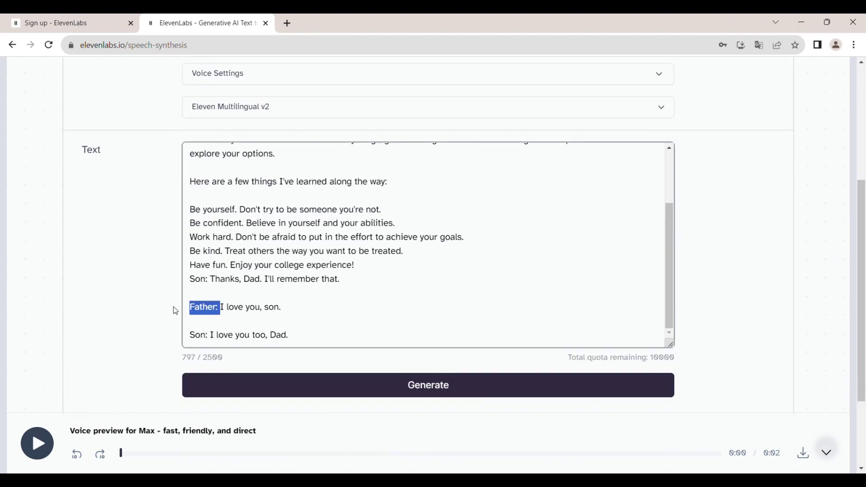
# - Remove the last Father label, generate the father's lines in Tom - authoritative, and download the clip
pyautogui.press('BackSpace')
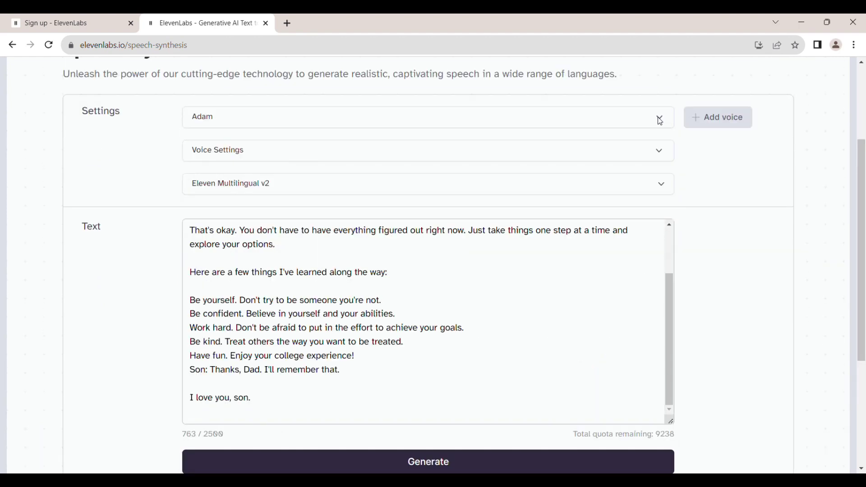
pyautogui.click(660, 121)
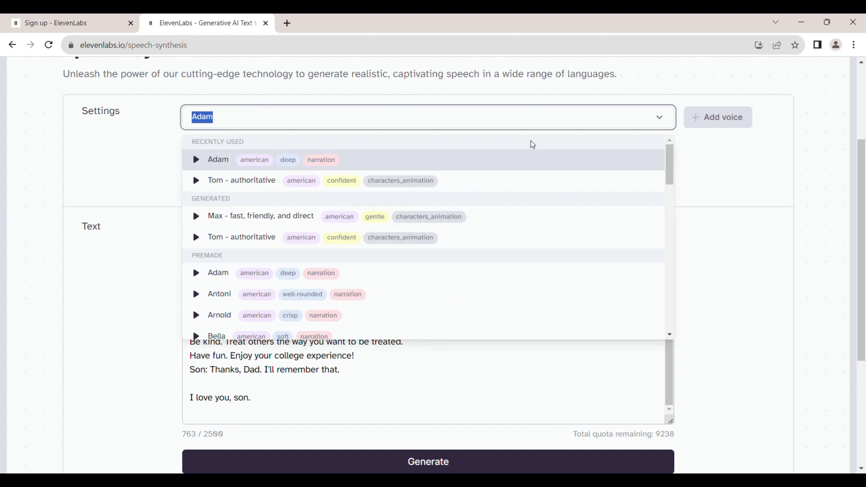
pyautogui.click(415, 181)
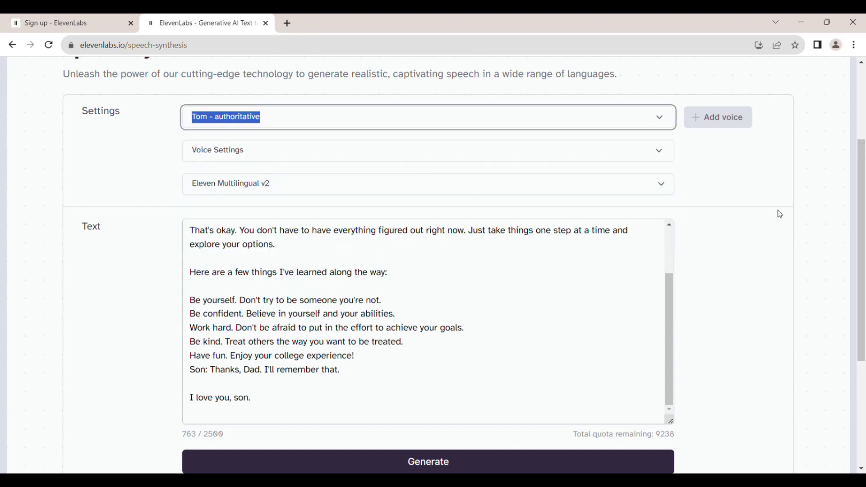
pyautogui.moveTo(862, 211); pyautogui.dragTo(862, 272)
pyautogui.click(551, 356)
pyautogui.scroll(2, 672, 157)
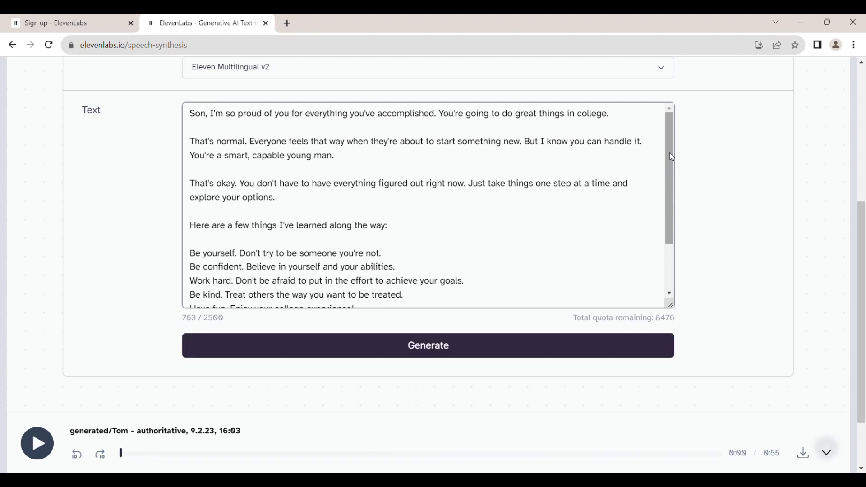
pyautogui.click(803, 453)
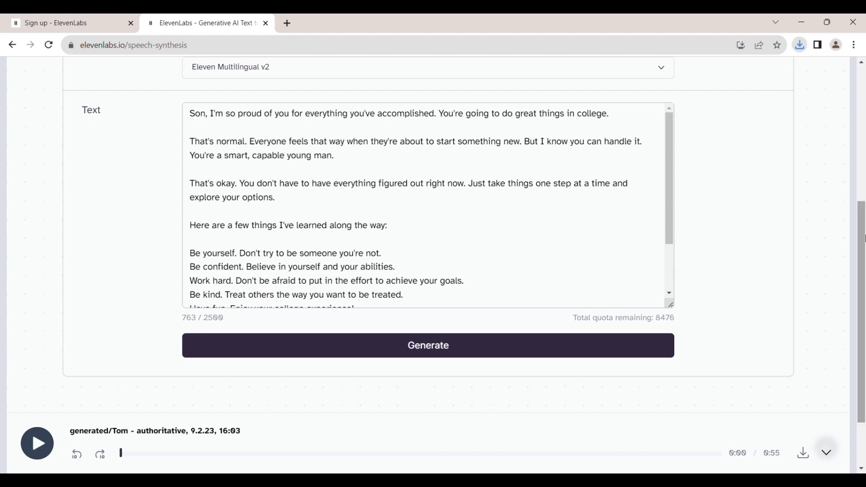
# - Switch the voice to Max - fast, friendly, and direct and place the caret in the script
pyautogui.scroll(3, 740, 184)
pyautogui.click(596, 137)
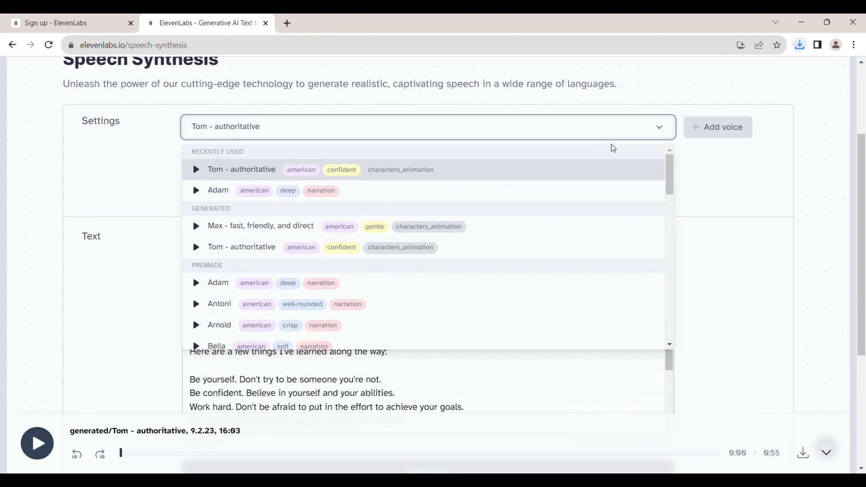
pyautogui.click(412, 237)
pyautogui.click(441, 264)
pyautogui.scroll(-5, 358, 338)
pyautogui.hotkey('ctrl', 'a')
pyautogui.click(360, 339)
pyautogui.scroll(-2, 211, 260)
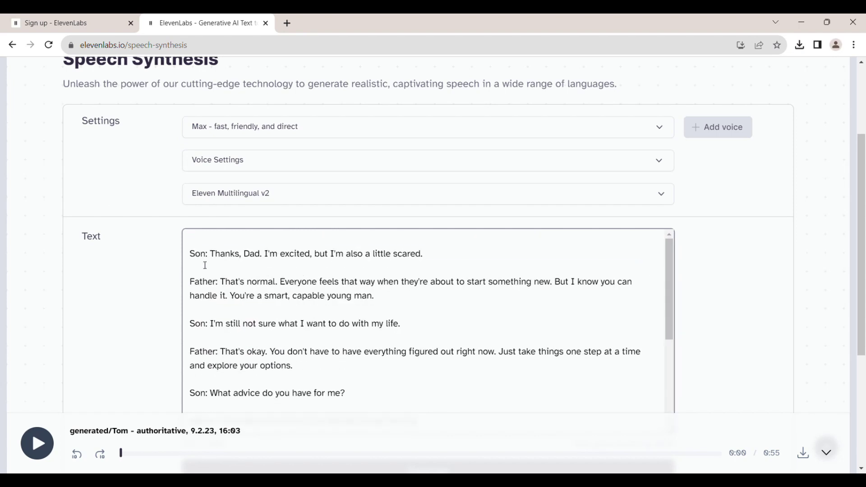
# - Delete the first Son label and the opening Father paragraphs from the script
pyautogui.moveTo(211, 254); pyautogui.dragTo(190, 254)
pyautogui.press('BackSpace')
pyautogui.tripleClick(271, 282)
pyautogui.press('BackSpace')
pyautogui.moveTo(209, 282); pyautogui.dragTo(190, 282)
pyautogui.press('BackSpace')
pyautogui.moveTo(208, 337); pyautogui.dragTo(419, 339)
# - Delete the father's advice and 'Father: I love you, son.' lines, leaving only the son's lines
pyautogui.press('BackSpace')
pyautogui.press('BackSpace')
pyautogui.moveTo(190, 358); pyautogui.dragTo(356, 350)
pyautogui.press('BackSpace')
pyautogui.moveTo(170, 365); pyautogui.dragTo(330, 369)
pyautogui.press('BackSpace')
pyautogui.moveTo(211, 394); pyautogui.dragTo(189, 393)
pyautogui.press('BackSpace')
pyautogui.press('BackSpace')
pyautogui.press('BackSpace')
pyautogui.scroll(-3, 791, 284)
pyautogui.scroll(2, 864, 205)
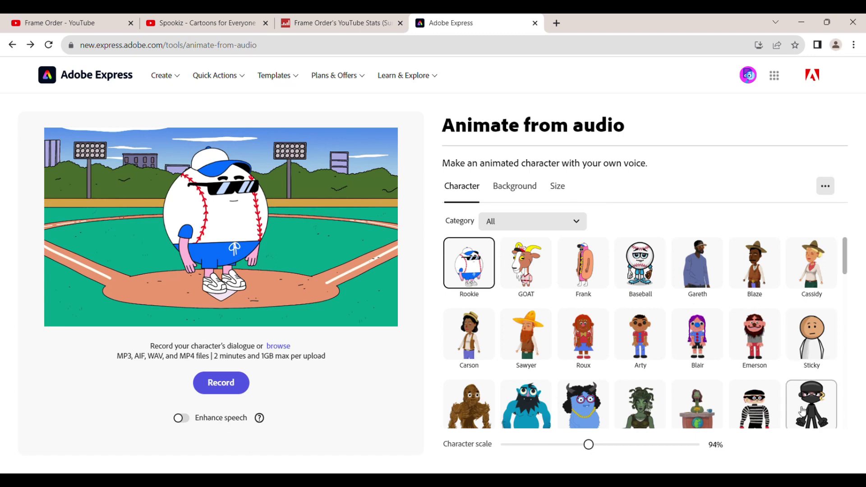
pyautogui.moveTo(847, 271)
pyautogui.mouseDown()
pyautogui.moveTo(843, 419)
pyautogui.moveTo(853, 265)
pyautogui.mouseUp()
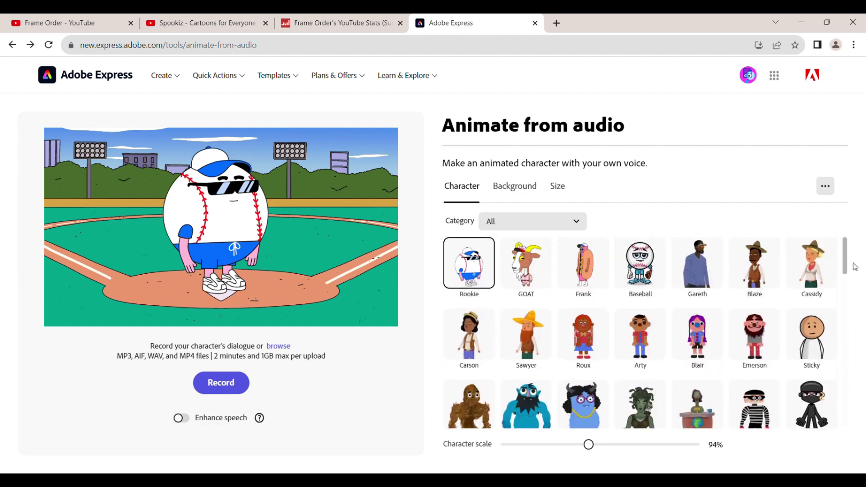
pyautogui.click(534, 192)
pyautogui.moveTo(845, 231)
pyautogui.mouseDown()
pyautogui.moveTo(847, 398)
pyautogui.moveTo(859, 233)
pyautogui.mouseUp()
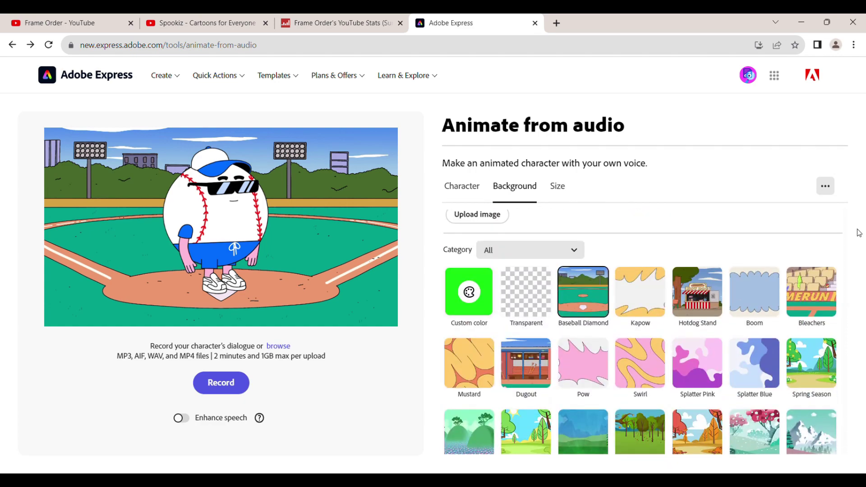
pyautogui.click(559, 200)
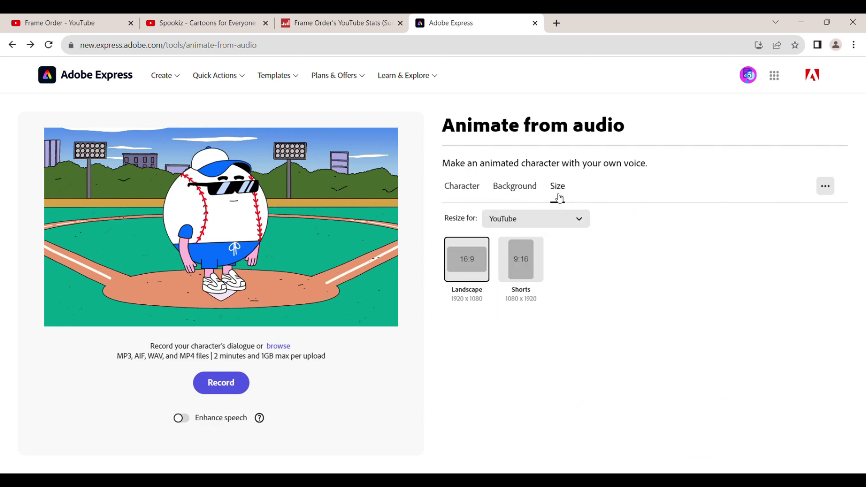
pyautogui.click(562, 220)
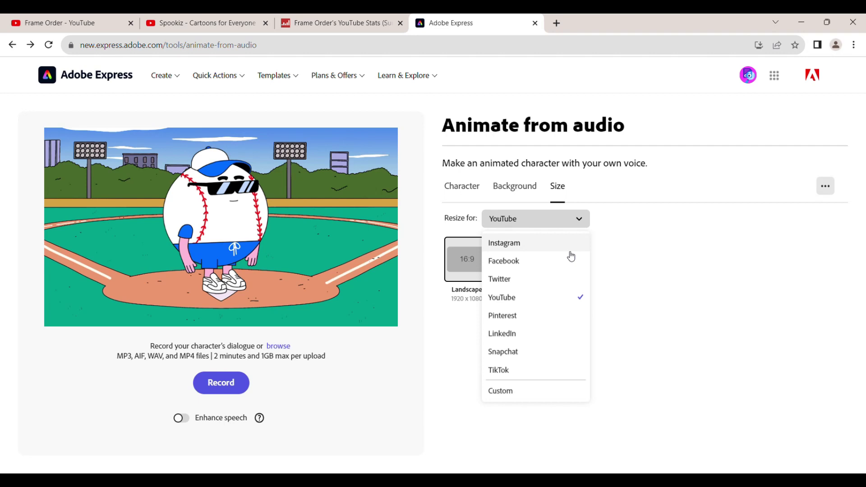
pyautogui.click(625, 283)
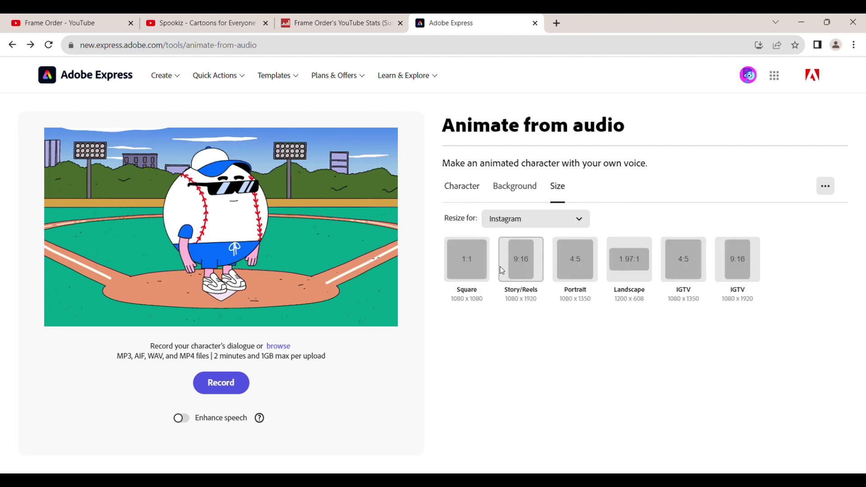
pyautogui.click(501, 264)
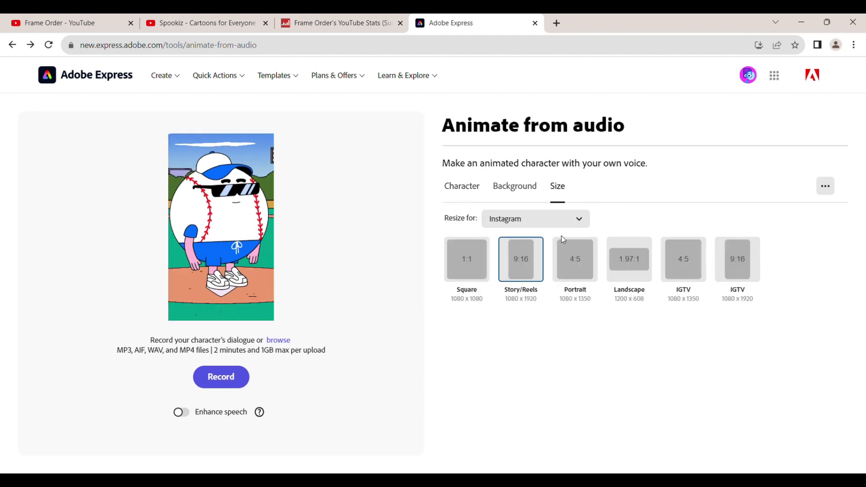
pyautogui.click(587, 220)
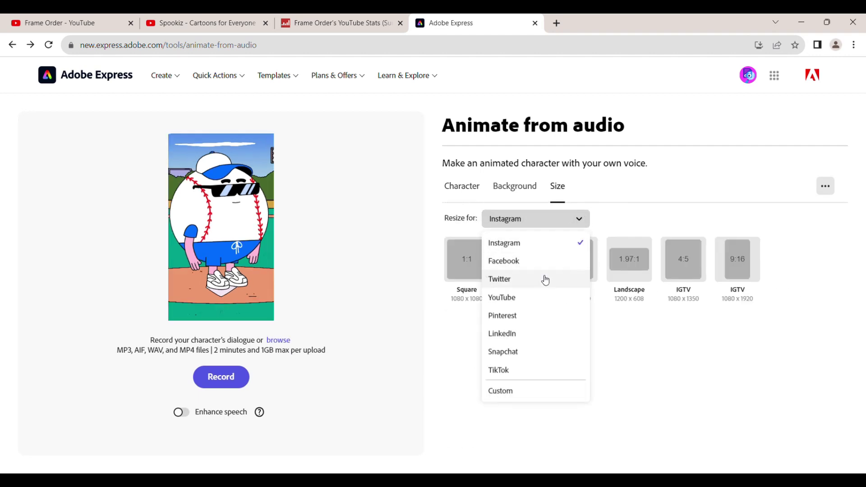
pyautogui.click(519, 296)
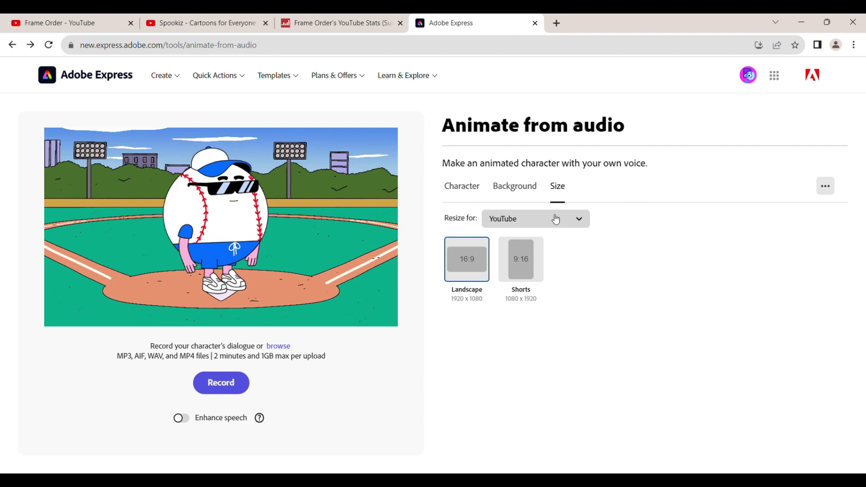
pyautogui.click(556, 220)
pyautogui.click(522, 392)
pyautogui.click(551, 271)
pyautogui.click(547, 219)
pyautogui.click(516, 298)
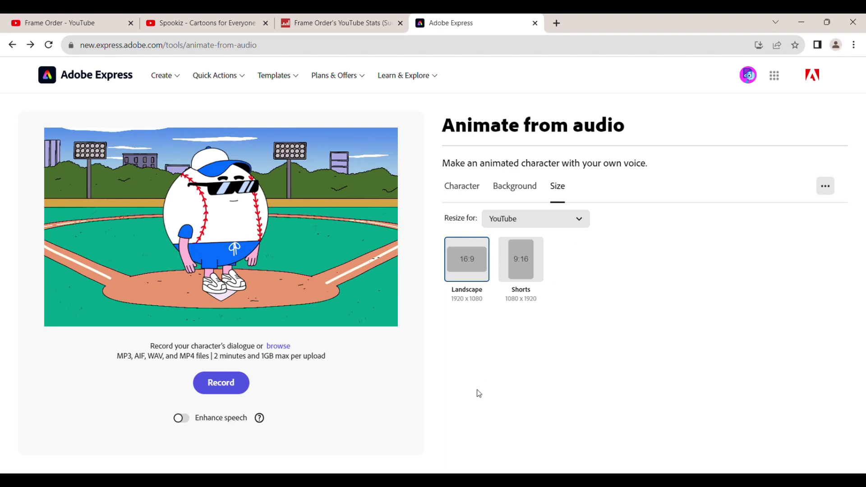
pyautogui.click(479, 190)
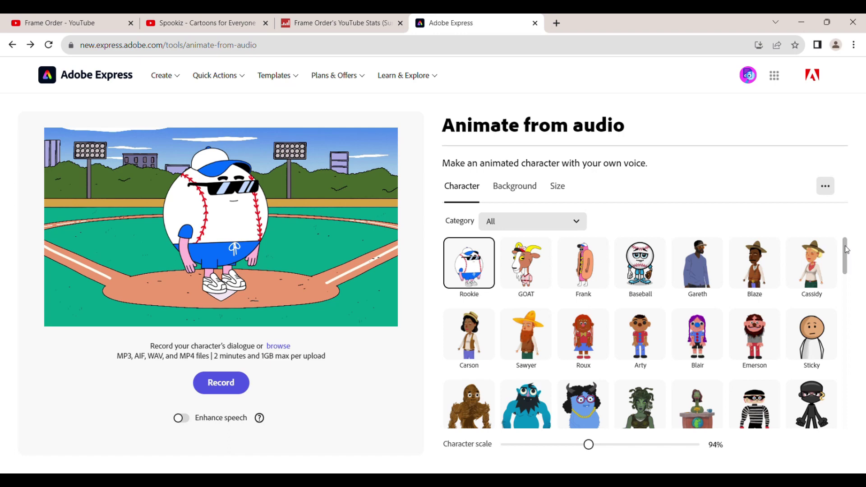
pyautogui.moveTo(847, 249); pyautogui.dragTo(865, 325)
# - Replace the baseball with the bearded Mark character and shrink him to about 65% or less
pyautogui.click(470, 324)
pyautogui.moveTo(276, 133); pyautogui.dragTo(260, 180)
pyautogui.moveTo(237, 306); pyautogui.dragTo(196, 242)
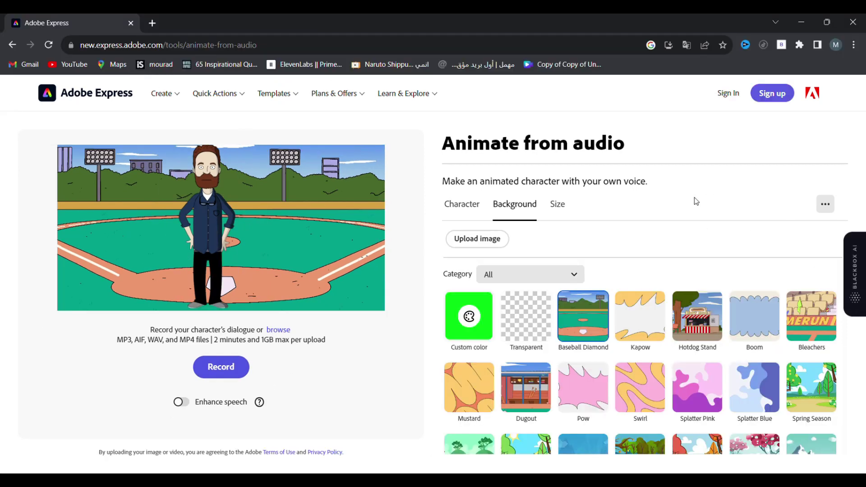
# - Set the background to the custom green #07E618
pyautogui.click(481, 313)
pyautogui.click(605, 270)
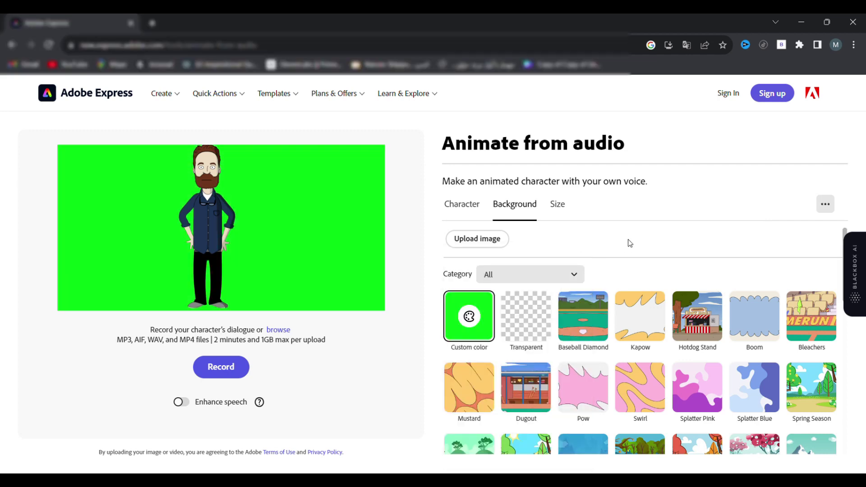
pyautogui.click(468, 315)
pyautogui.moveTo(577, 334); pyautogui.dragTo(578, 339)
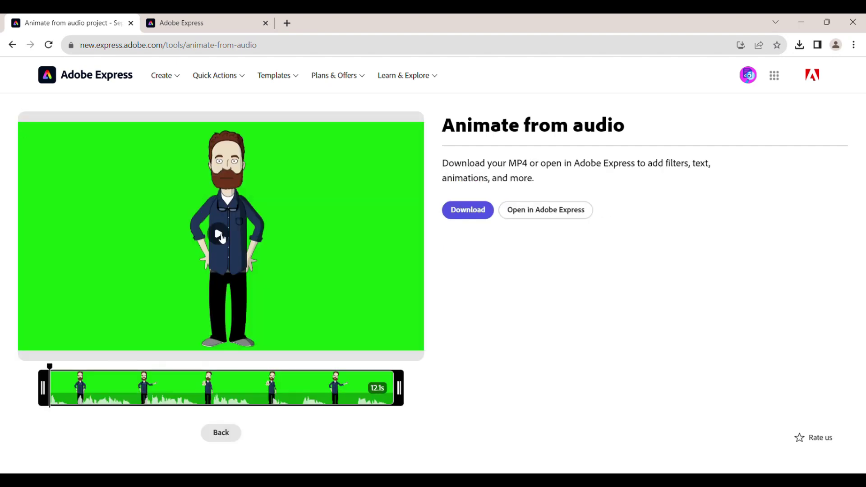
# - Preview the 12.1s Mark animation, download it as an MP4, and dismiss the completion message
pyautogui.click(221, 237)
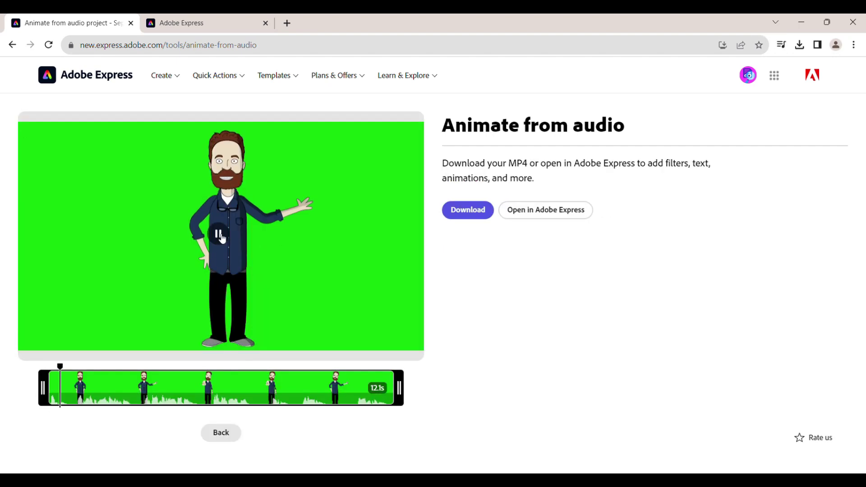
pyautogui.click(478, 213)
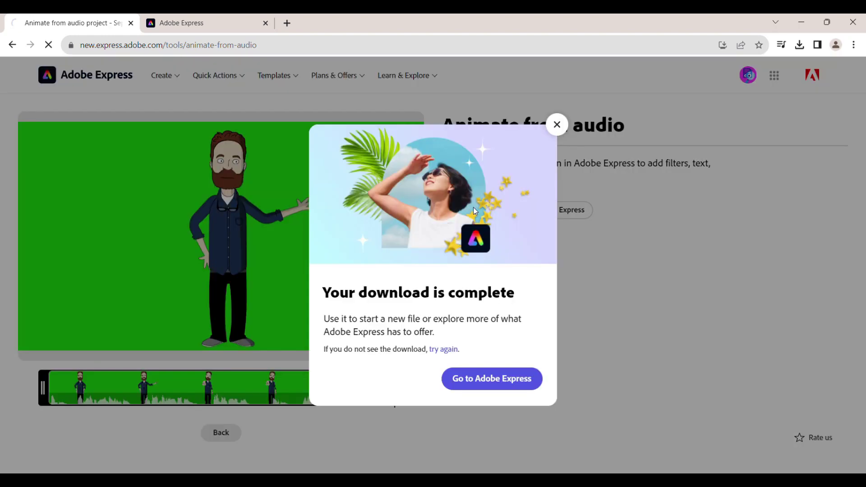
pyautogui.click(558, 125)
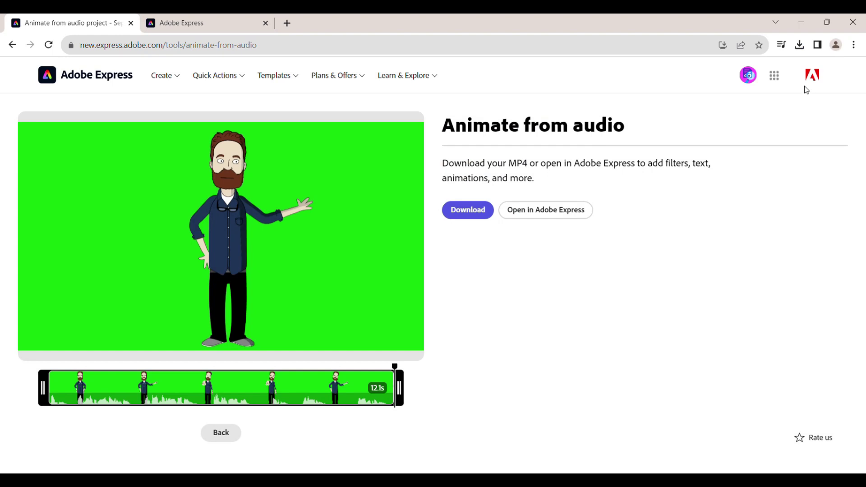
# - Change the character to purple-haired Jamie, preview the animation, and download it
pyautogui.click(228, 433)
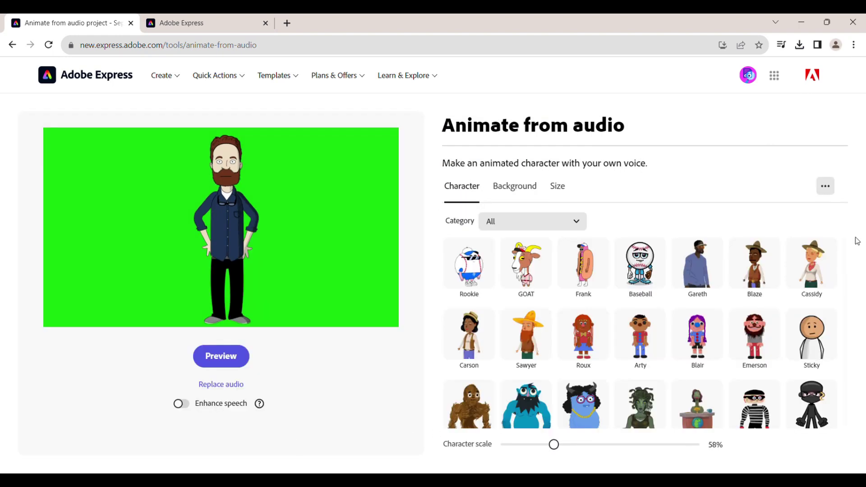
pyautogui.moveTo(846, 270); pyautogui.dragTo(851, 331)
pyautogui.click(812, 312)
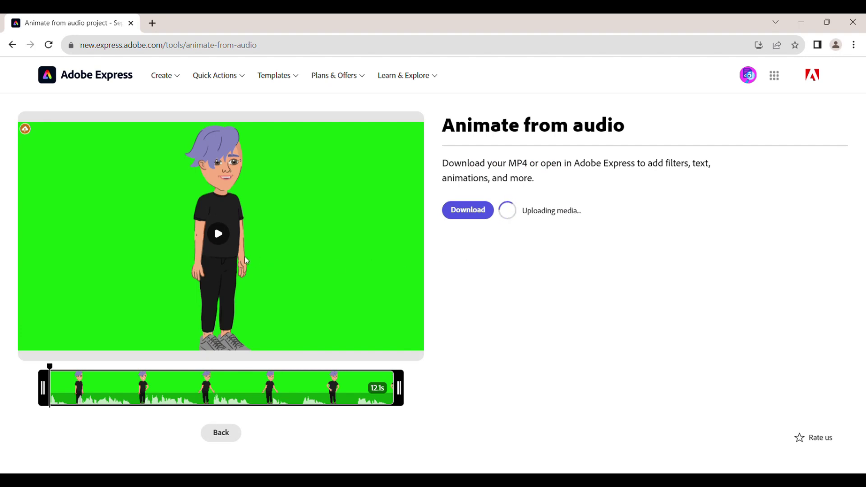
pyautogui.click(219, 234)
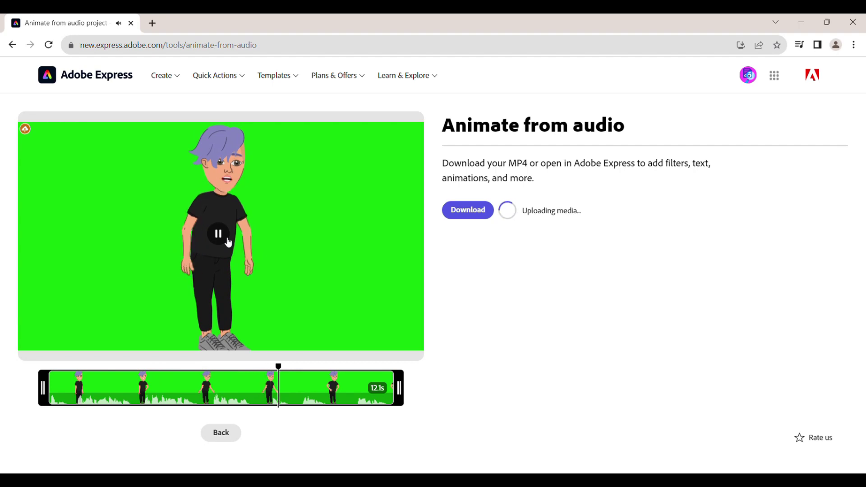
pyautogui.click(467, 211)
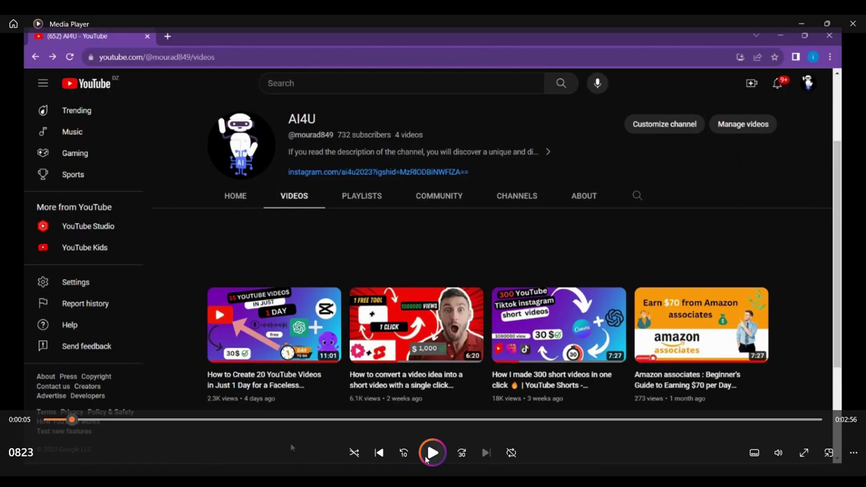
# - Play the clip of the YouTube channel's videos page in Media Player
pyautogui.click(428, 458)
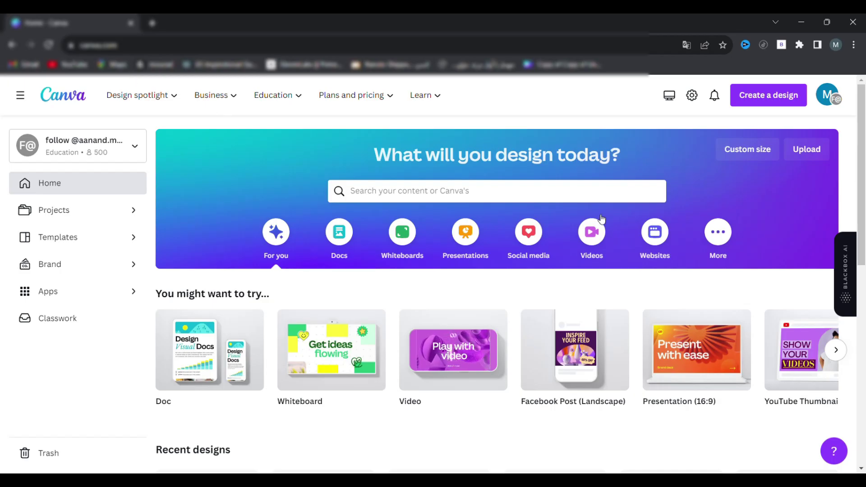
# - Create a blank video and add an enlarged cartoon house-with-clouds graphic
pyautogui.click(476, 345)
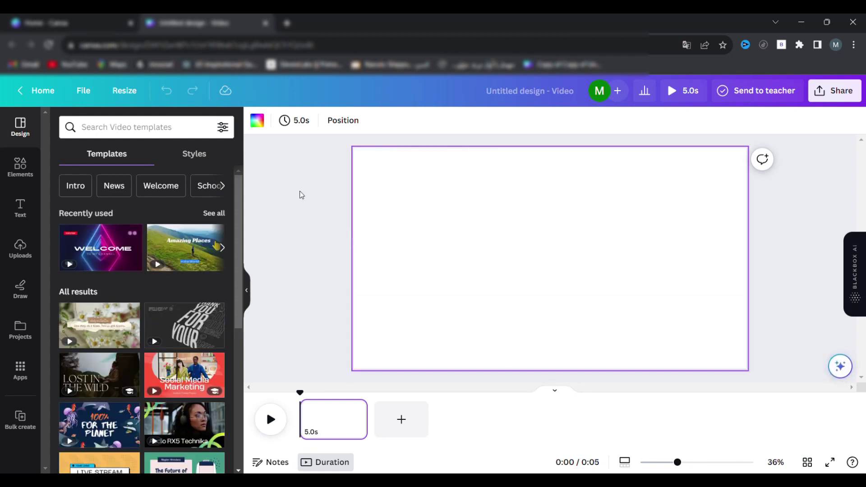
pyautogui.click(36, 169)
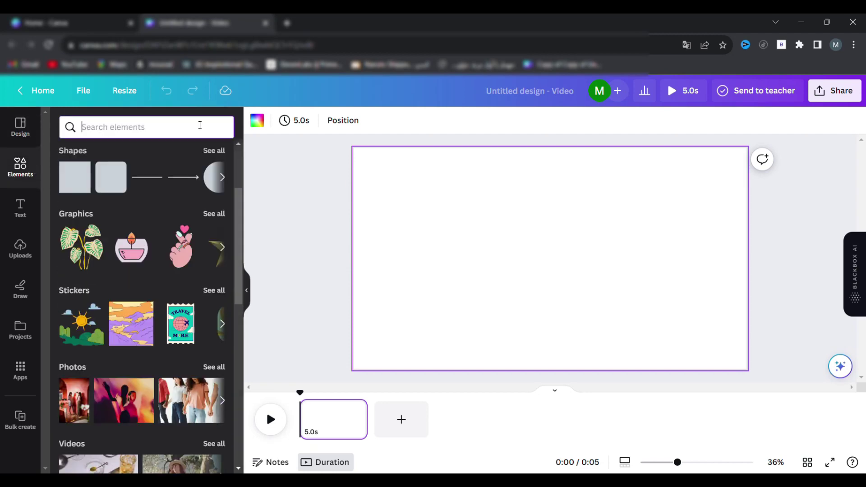
pyautogui.click(200, 126)
pyautogui.write('hou')
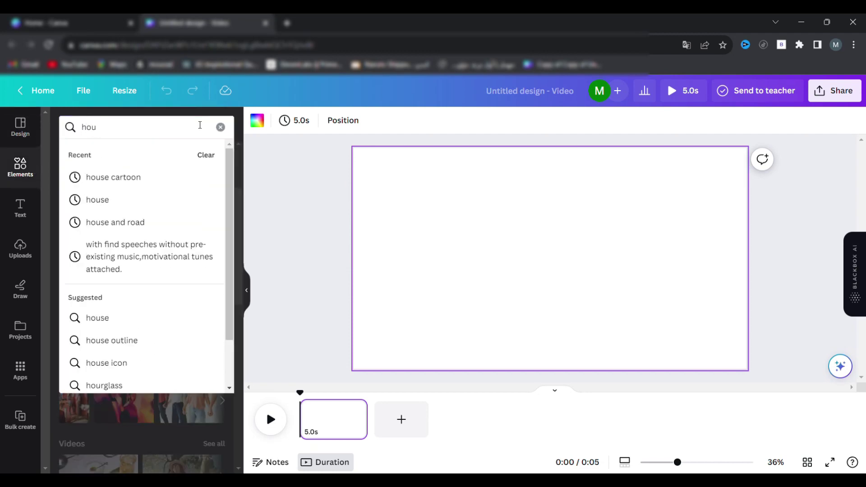
pyautogui.write('se')
pyautogui.press('Return')
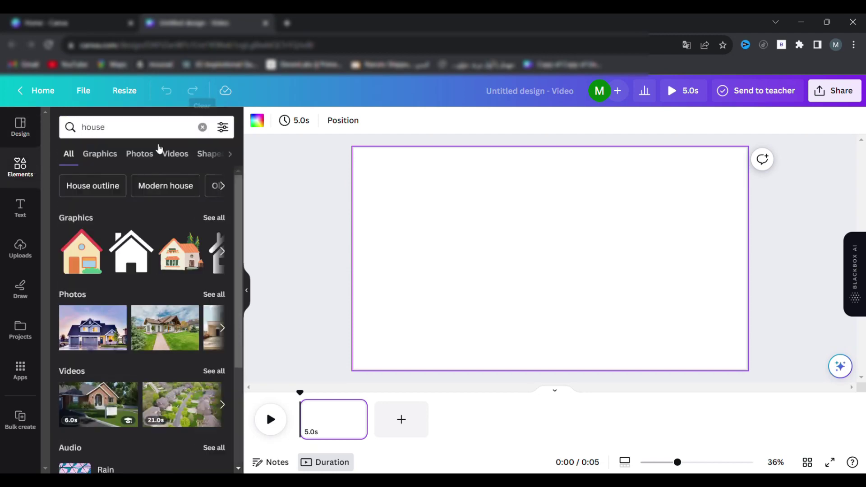
pyautogui.click(100, 153)
pyautogui.click(85, 418)
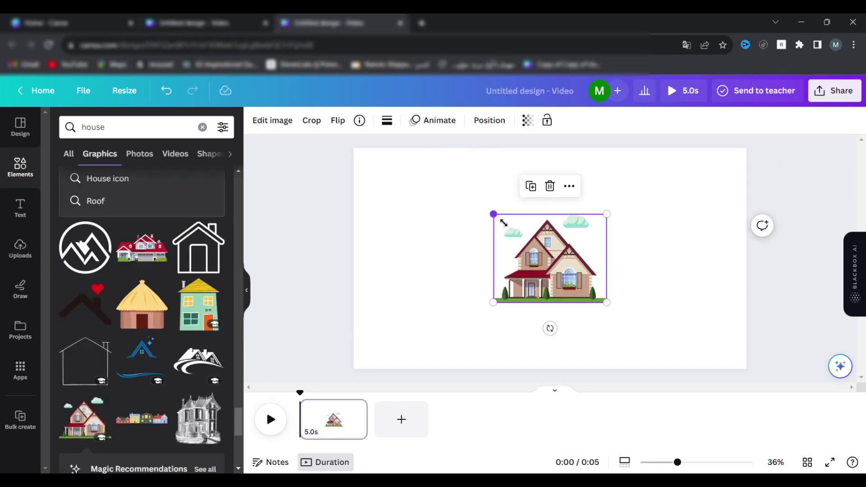
pyautogui.moveTo(495, 214); pyautogui.dragTo(416, 151)
pyautogui.moveTo(607, 304); pyautogui.dragTo(662, 314)
# - Add a road graphic and stretch it wider beneath the house
pyautogui.click(184, 129)
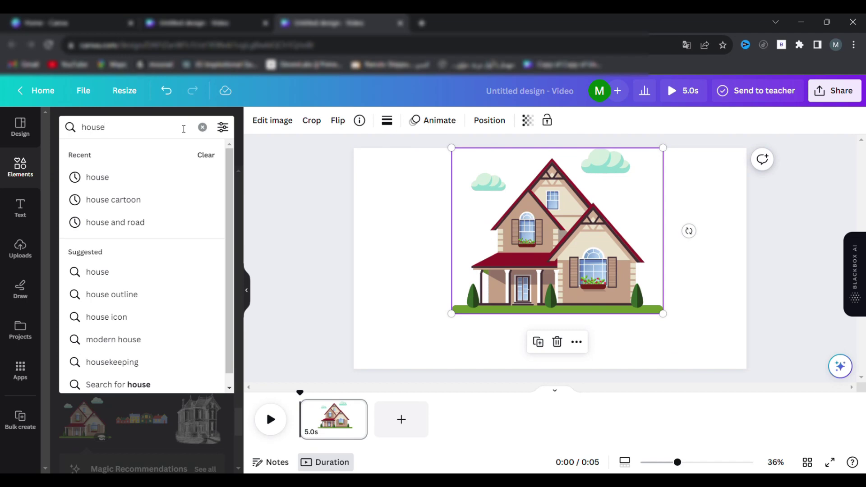
pyautogui.click(202, 127)
pyautogui.write('road')
pyautogui.press('Return')
pyautogui.click(85, 237)
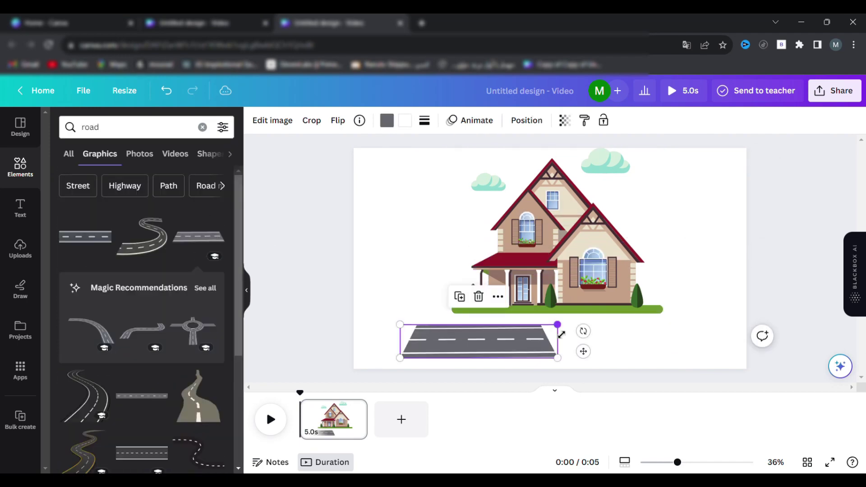
pyautogui.moveTo(611, 319); pyautogui.dragTo(812, 309)
pyautogui.click(406, 189)
# - Add a sky-and-fields landscape background, send it behind the house, and stretch it across the top
pyautogui.click(202, 128)
pyautogui.write('back')
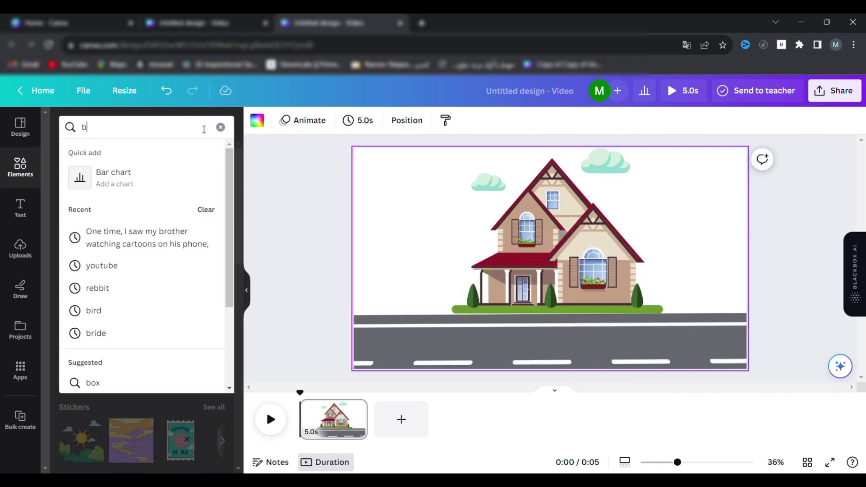
pyautogui.click(124, 177)
pyautogui.scroll(-2, 150, 306)
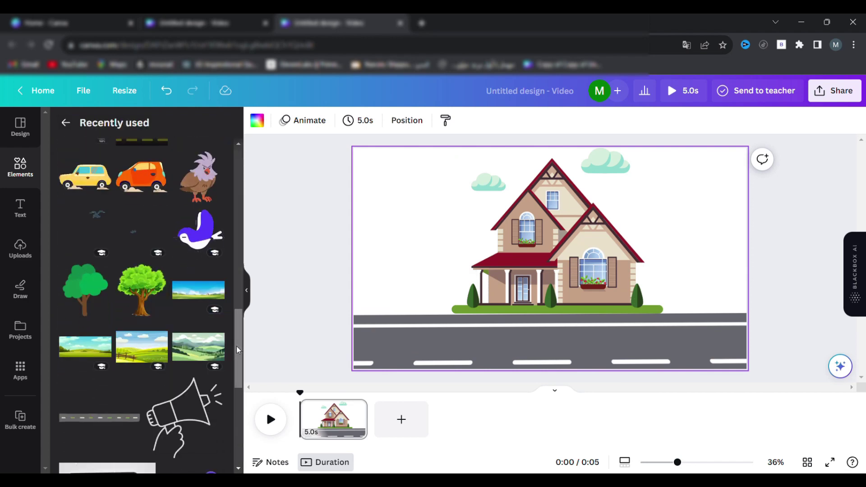
pyautogui.click(199, 290)
pyautogui.moveTo(466, 288); pyautogui.dragTo(464, 264)
pyautogui.rightClick(464, 262)
pyautogui.moveTo(502, 255)
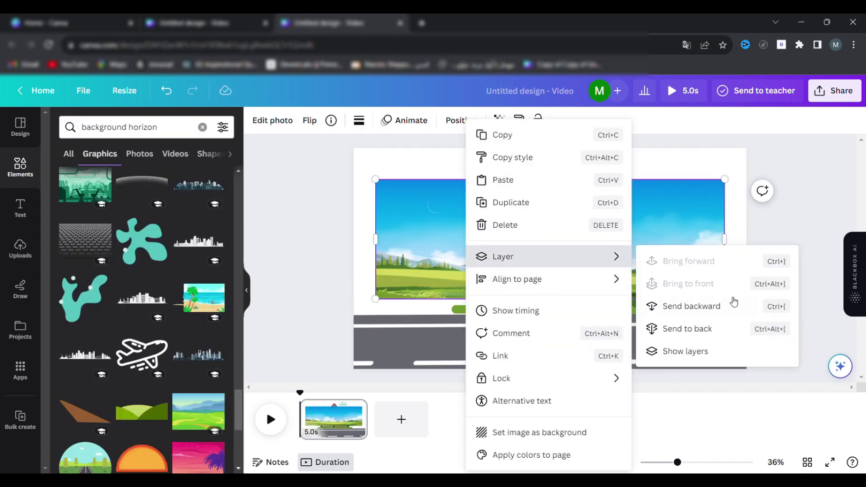
pyautogui.click(729, 309)
pyautogui.moveTo(708, 309); pyautogui.dragTo(808, 409)
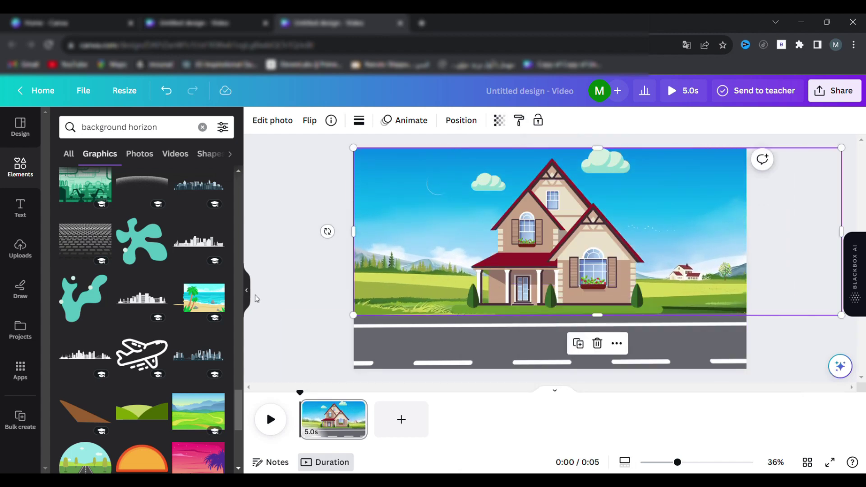
pyautogui.click(202, 126)
# - Add a leafy tree left of the house and a dark green tree to its right
pyautogui.click(179, 128)
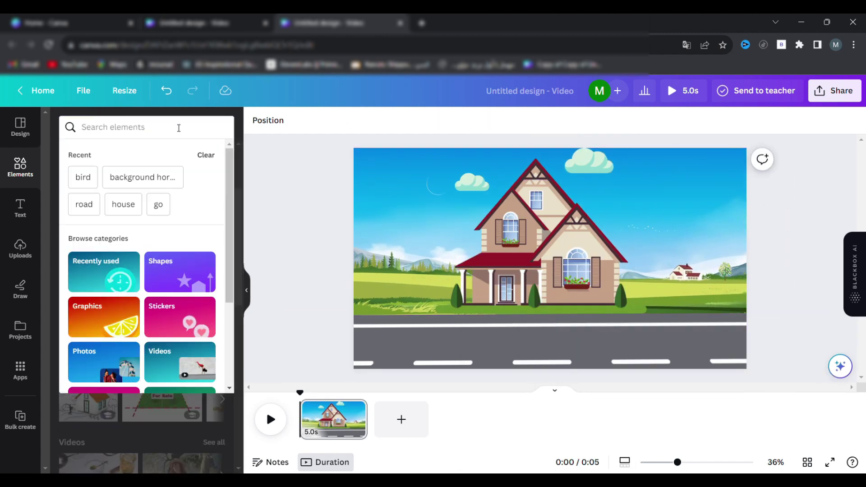
pyautogui.write('tree')
pyautogui.press('Return')
pyautogui.click(131, 250)
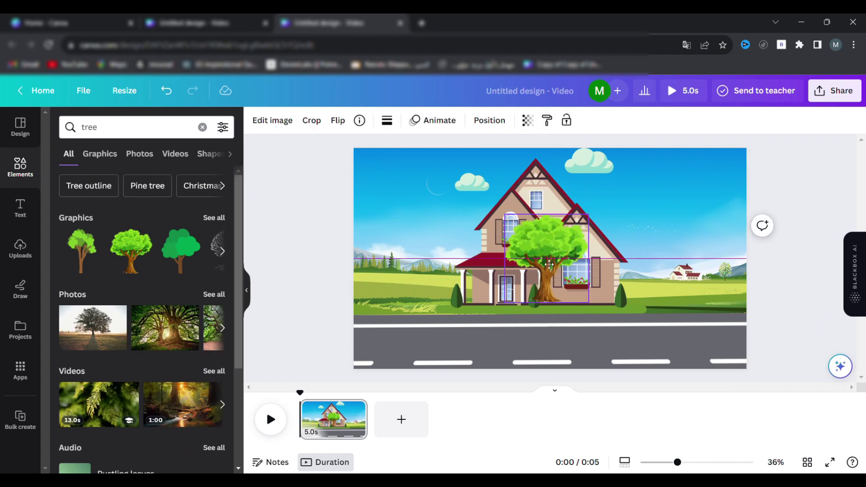
pyautogui.moveTo(547, 202); pyautogui.dragTo(409, 245)
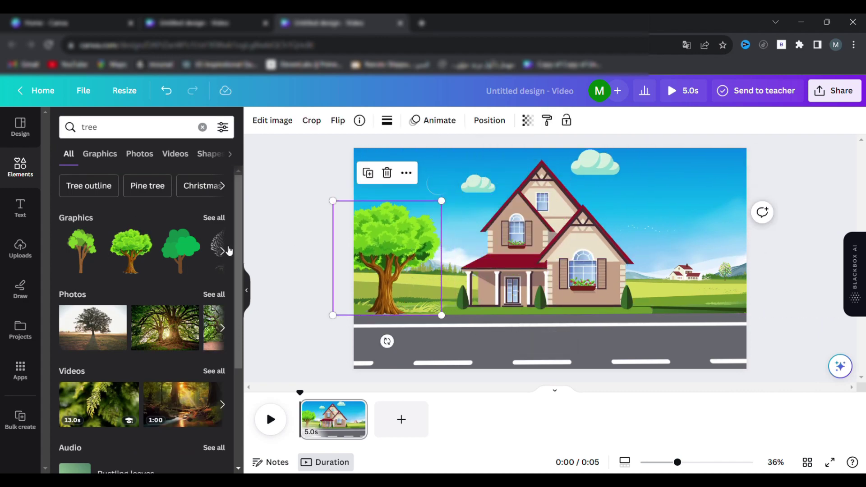
pyautogui.click(181, 251)
pyautogui.moveTo(551, 251); pyautogui.dragTo(664, 263)
pyautogui.click(333, 287)
# - Search Elements for 'bird' and filter to bird graphics
pyautogui.click(135, 133)
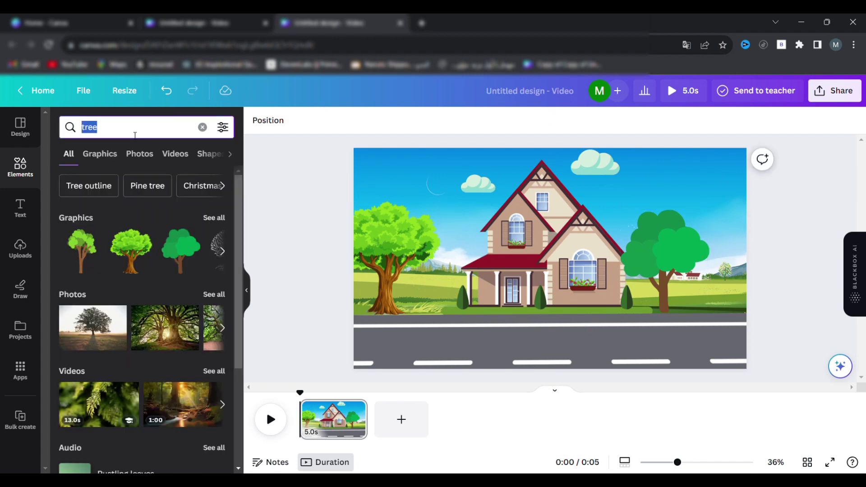
pyautogui.write('bird')
pyautogui.press('Return')
pyautogui.click(113, 153)
# - Filter birds to Animated, add a flying bird left of the house and a small bird on the left tree
pyautogui.click(223, 127)
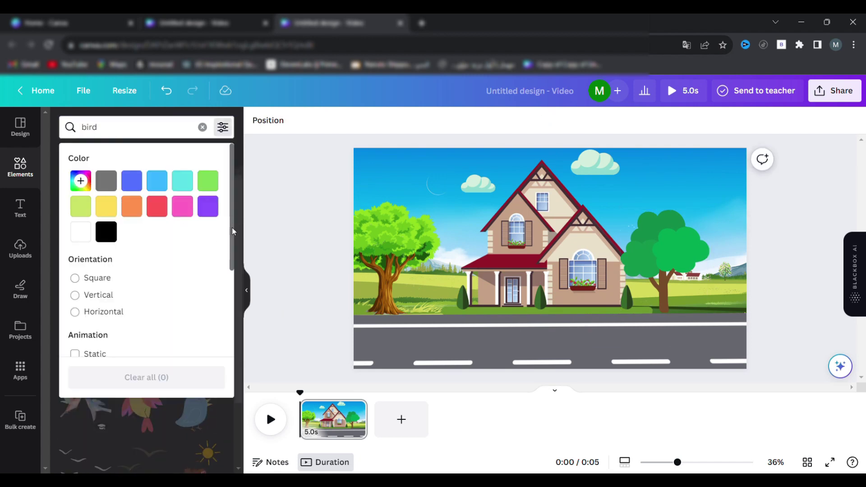
pyautogui.scroll(-1, 159, 310)
pyautogui.click(108, 331)
pyautogui.click(290, 305)
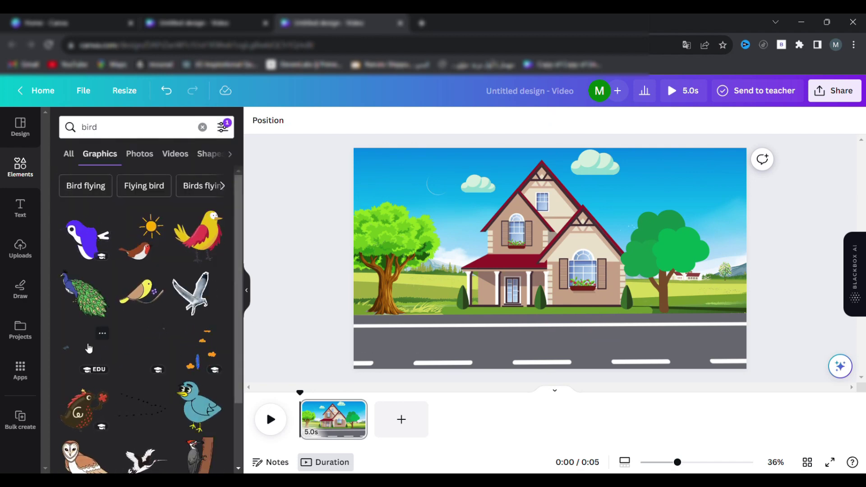
pyautogui.moveTo(93, 347); pyautogui.dragTo(410, 307)
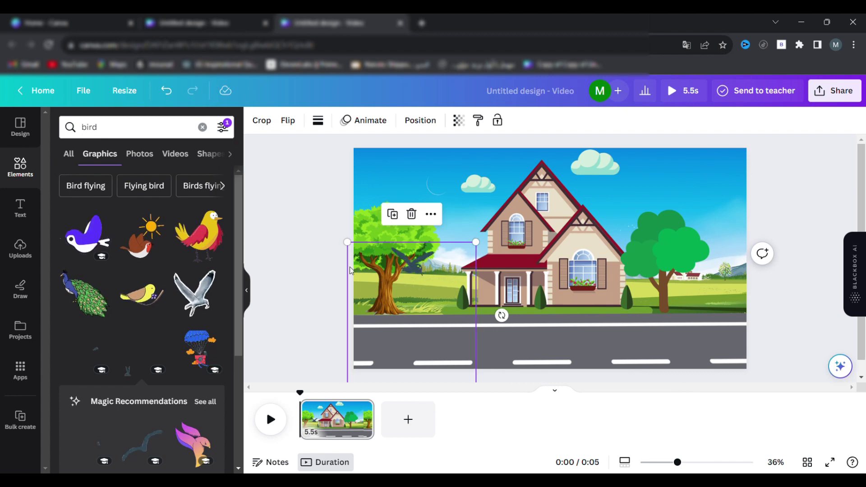
pyautogui.click(318, 221)
pyautogui.scroll(-5, 226, 406)
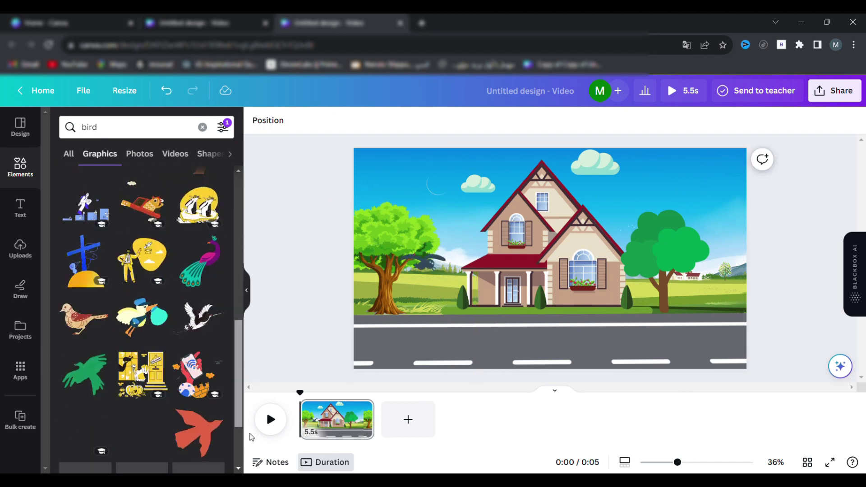
pyautogui.scroll(10, 199, 316)
pyautogui.moveTo(199, 234); pyautogui.dragTo(391, 263)
pyautogui.click(340, 231)
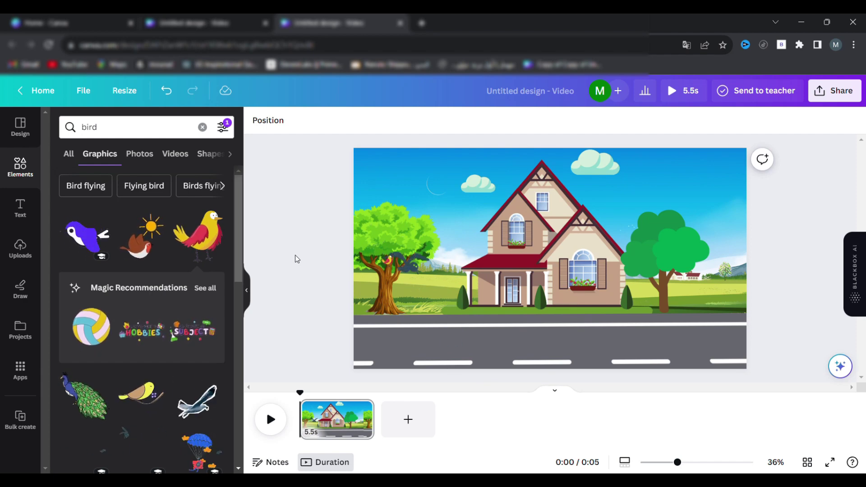
# - Search 'rabbit' and place a rabbit beside the right tree
pyautogui.click(189, 136)
pyautogui.write('rabbi')
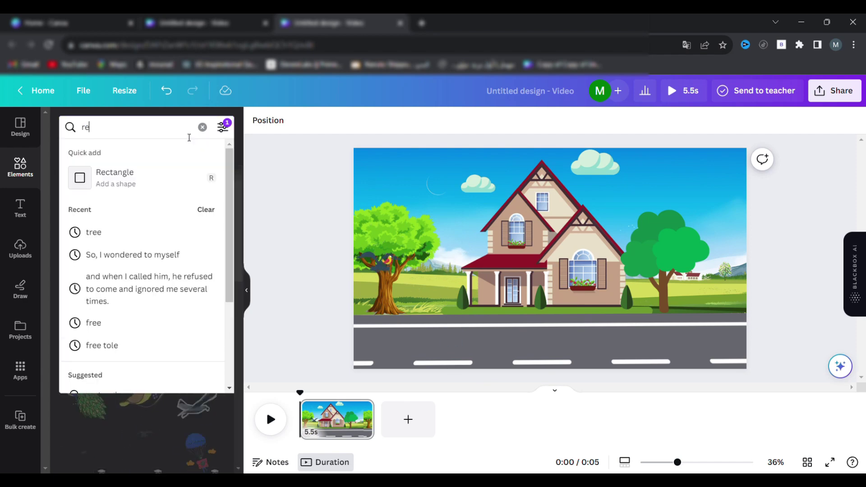
pyautogui.write('t')
pyautogui.press('Return')
pyautogui.moveTo(85, 237); pyautogui.dragTo(660, 303)
pyautogui.click(551, 347)
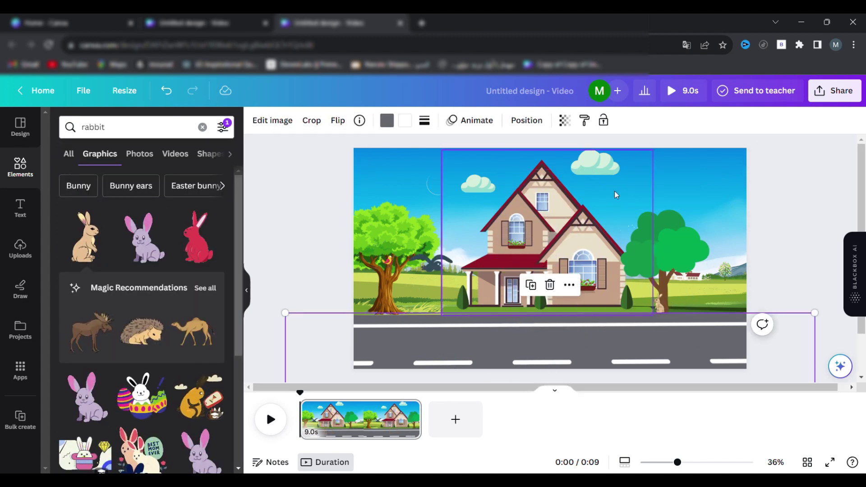
pyautogui.click(279, 216)
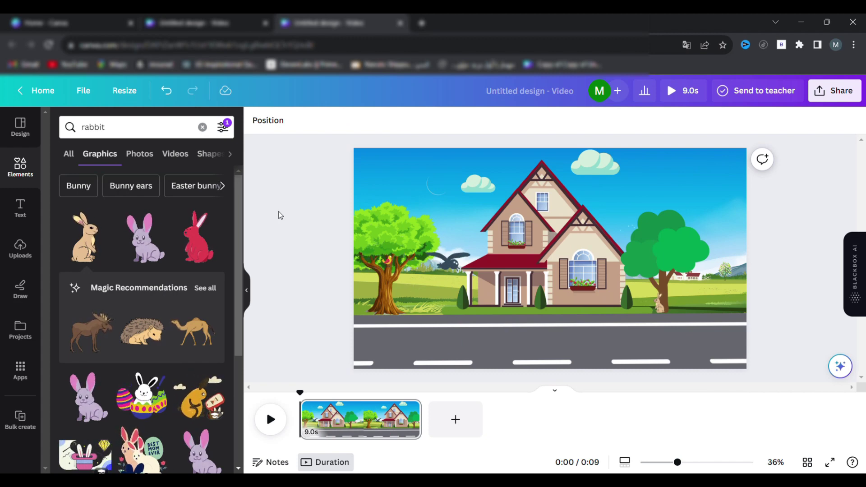
# - Add a new page with a room interior graphic enlarged to fill it
pyautogui.click(457, 420)
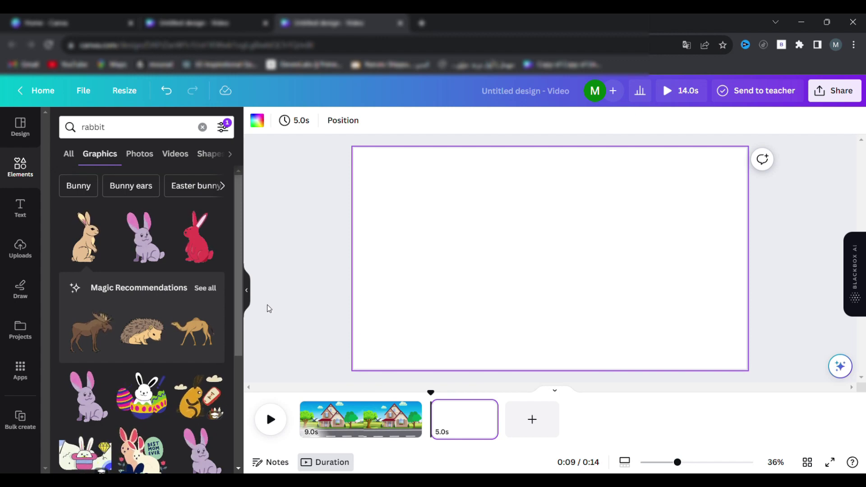
pyautogui.doubleClick(93, 127)
pyautogui.write('room')
pyautogui.press('Return')
pyautogui.click(223, 127)
pyautogui.click(247, 357)
pyautogui.scroll(-5, 199, 343)
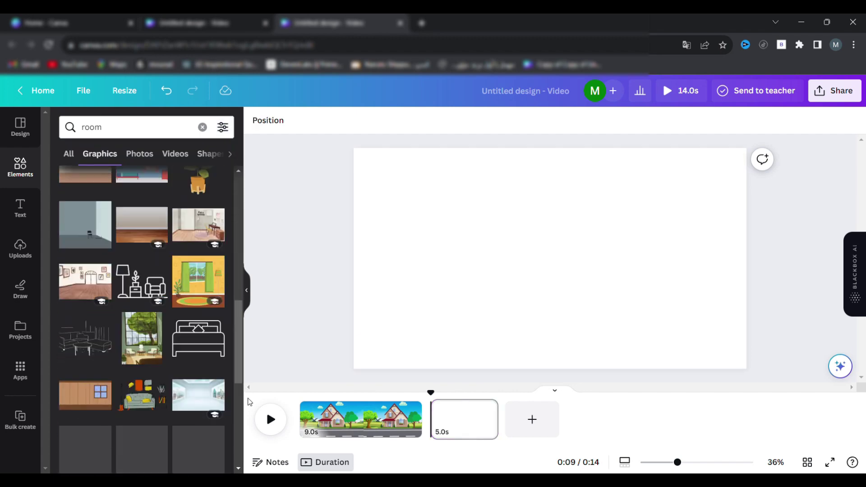
pyautogui.click(142, 391)
pyautogui.moveTo(687, 323); pyautogui.dragTo(765, 415)
pyautogui.moveTo(769, 151); pyautogui.dragTo(773, 147)
pyautogui.click(315, 251)
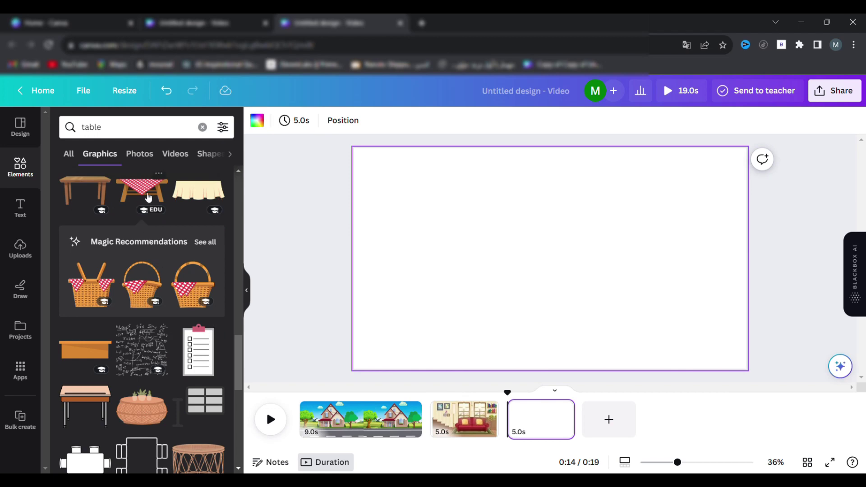
# - Add the picnic-table graphic and set the page background to bright green
pyautogui.click(142, 190)
pyautogui.moveTo(527, 249); pyautogui.dragTo(527, 264)
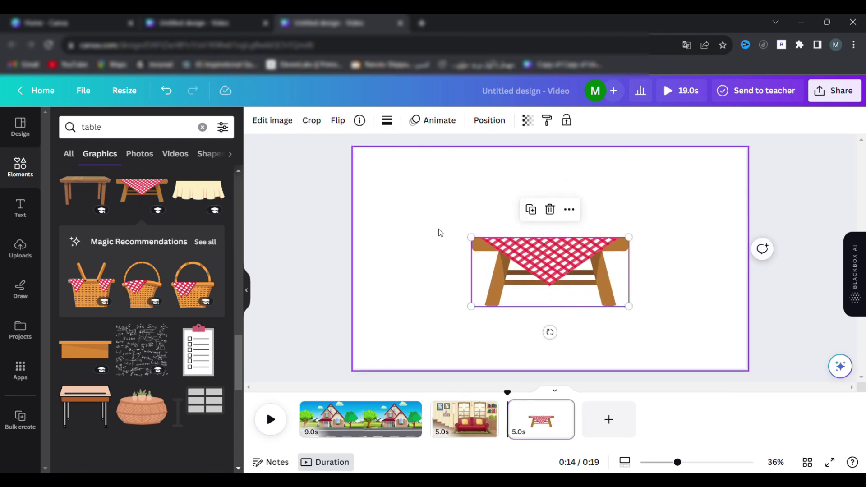
pyautogui.click(441, 233)
pyautogui.click(257, 120)
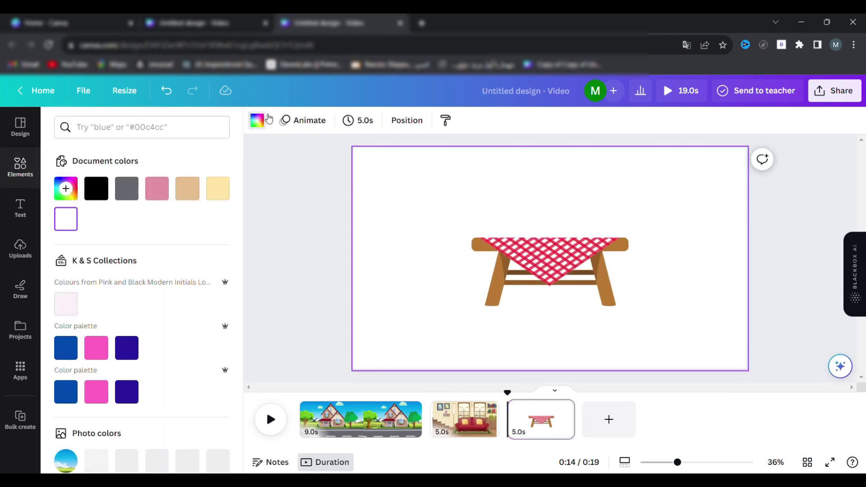
pyautogui.click(70, 187)
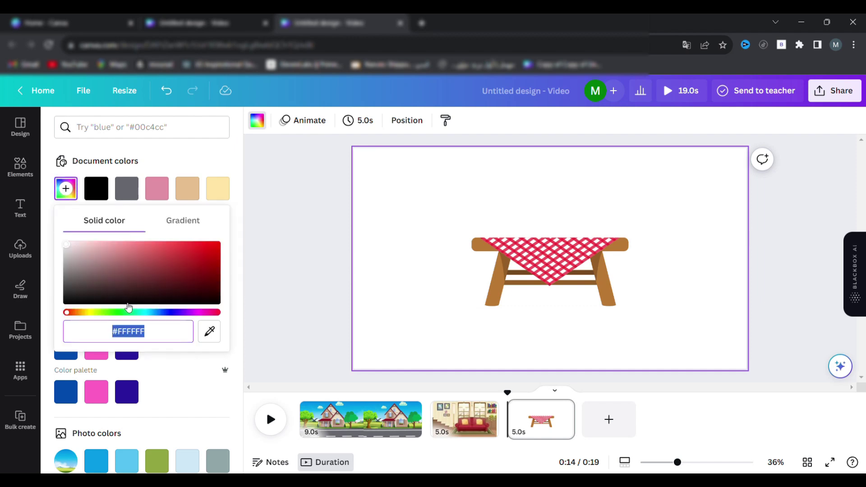
pyautogui.click(121, 312)
pyautogui.moveTo(187, 261); pyautogui.dragTo(199, 259)
pyautogui.click(348, 313)
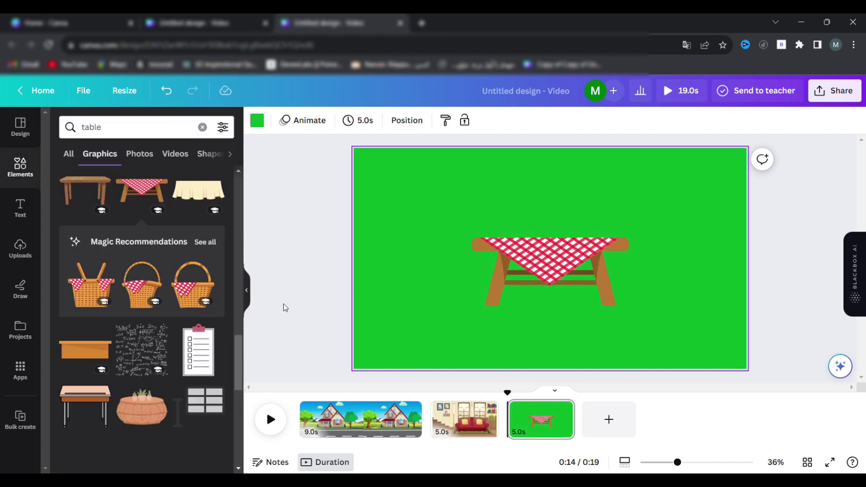
# - Download the 19s video as an MP4 at 4K UHD quality
pyautogui.click(835, 91)
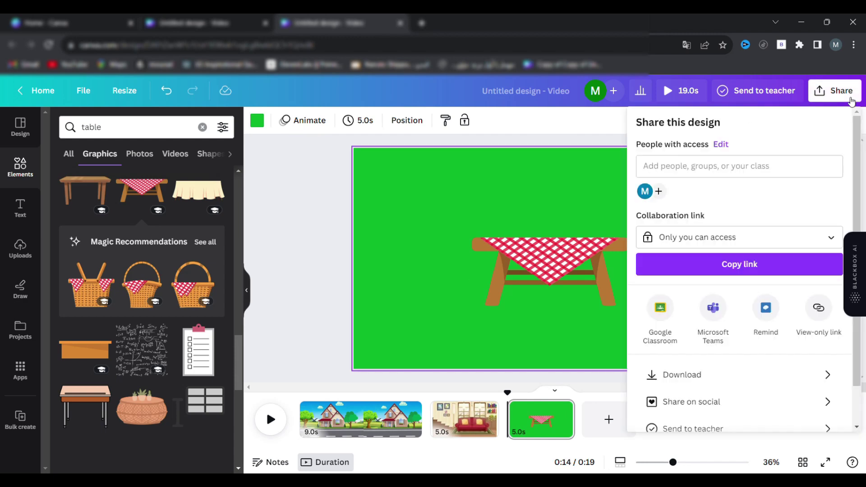
pyautogui.click(704, 373)
pyautogui.click(851, 208)
pyautogui.click(725, 343)
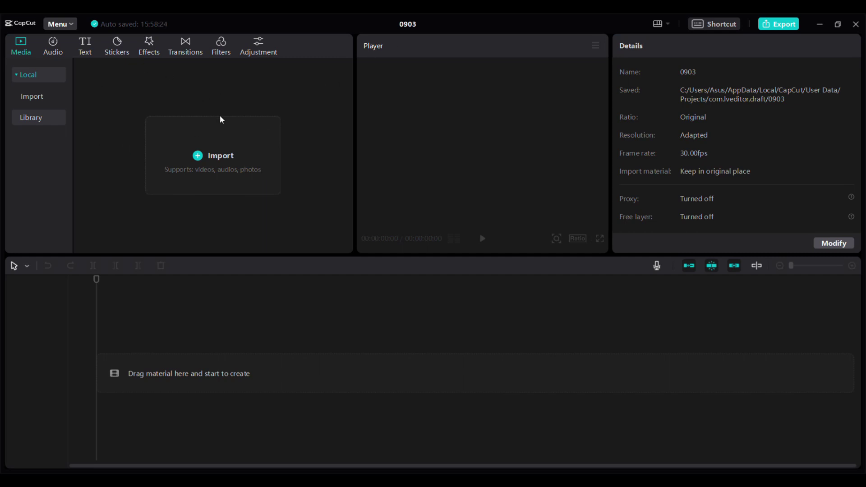
# - Place the Canva video on the timeline, split it at 8:25, and lift the living-room part up a track
pyautogui.click(234, 156)
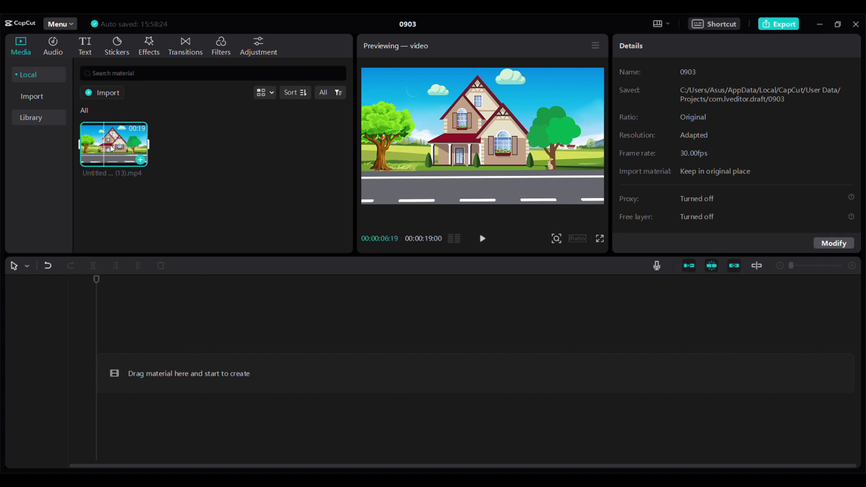
pyautogui.moveTo(113, 149); pyautogui.dragTo(164, 361)
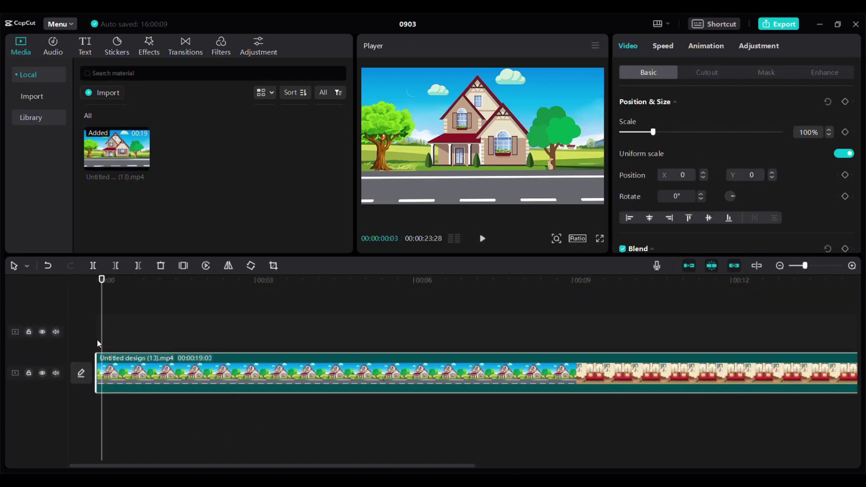
pyautogui.moveTo(558, 339); pyautogui.dragTo(575, 337)
pyautogui.click(564, 375)
pyautogui.hotkey('ctrl', 'b')
pyautogui.moveTo(677, 375); pyautogui.dragTo(677, 327)
# - Copy the living-room clip onto a new track and push it later in time
pyautogui.click(422, 397)
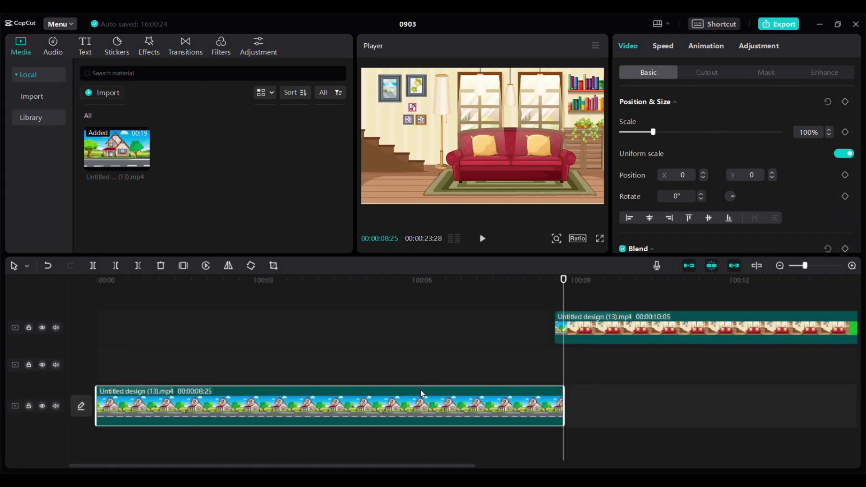
pyautogui.hotkey('ctrl', 'c')
pyautogui.rightClick(644, 409)
pyautogui.click(657, 416)
pyautogui.moveTo(596, 377); pyautogui.dragTo(546, 356)
pyautogui.moveTo(458, 466); pyautogui.dragTo(204, 461)
pyautogui.moveTo(585, 325); pyautogui.dragTo(788, 325)
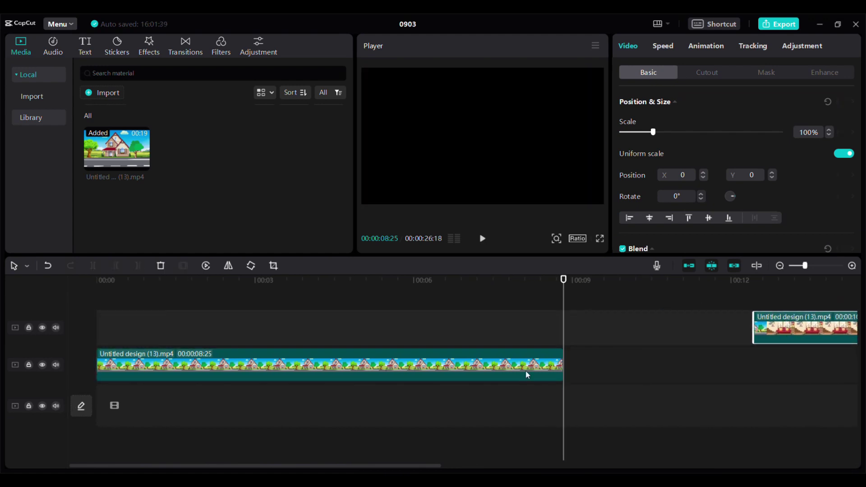
# - Keyframe the house scene's Scale from 100% to about 208% for a slow zoom, and preview it
pyautogui.click(551, 370)
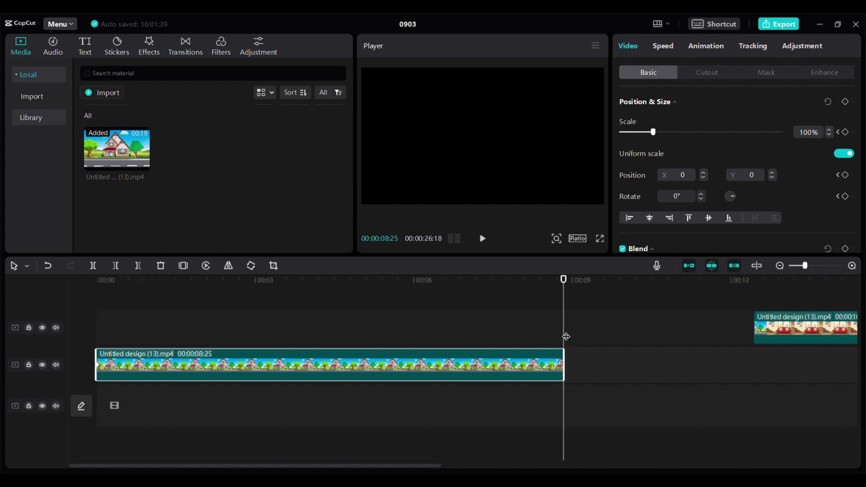
pyautogui.click(107, 338)
pyautogui.click(181, 369)
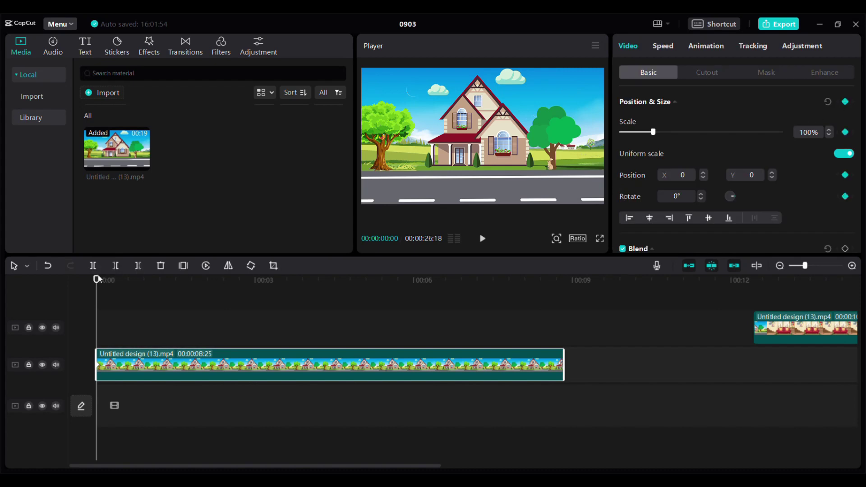
pyautogui.moveTo(103, 282); pyautogui.dragTo(565, 317)
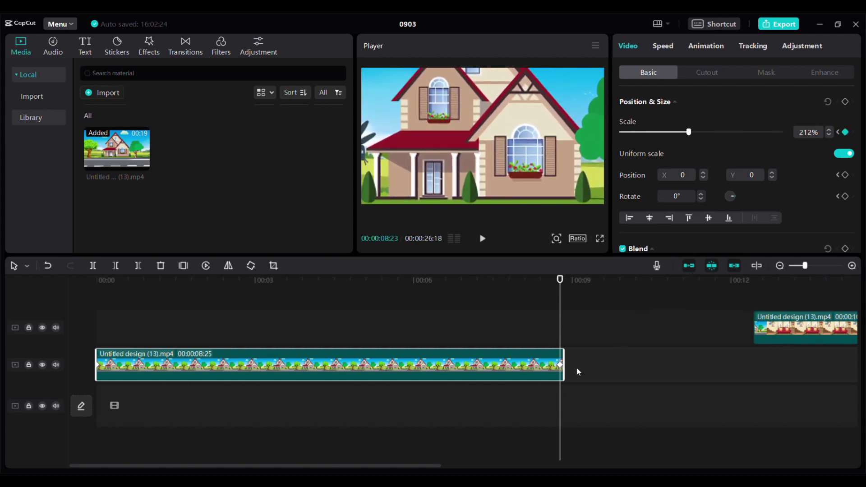
pyautogui.moveTo(567, 283); pyautogui.dragTo(107, 299)
pyautogui.click(484, 240)
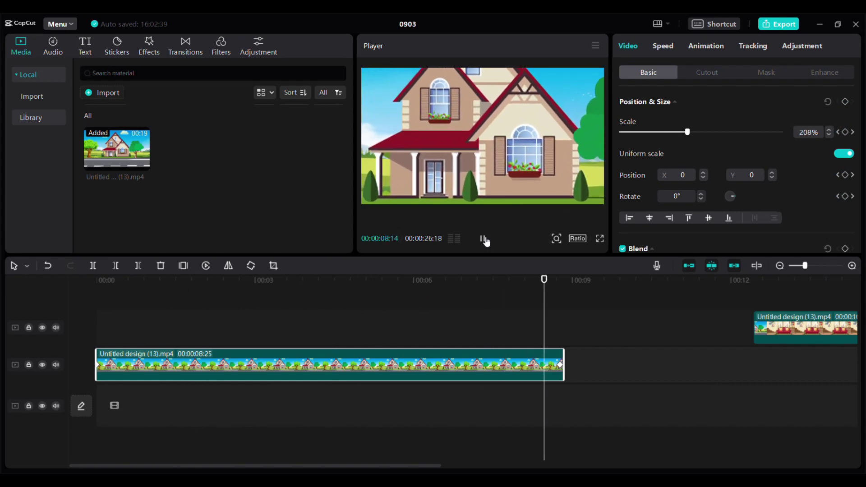
pyautogui.click(483, 239)
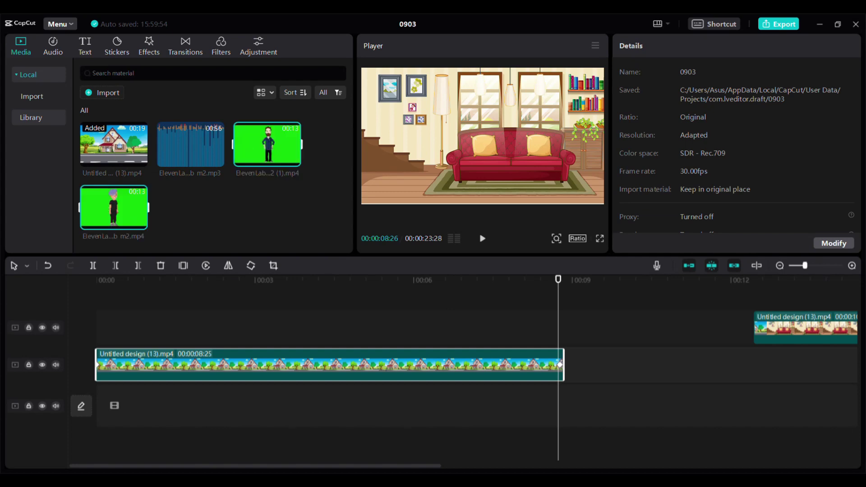
# - Add the Max green-screen clip at about 0:10 and chroma-key out its green with raised Strength
pyautogui.moveTo(113, 208); pyautogui.dragTo(626, 360)
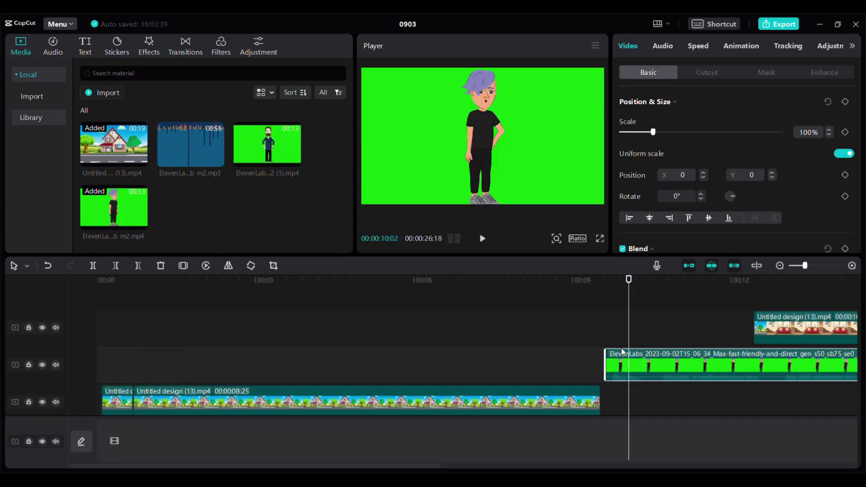
pyautogui.click(697, 73)
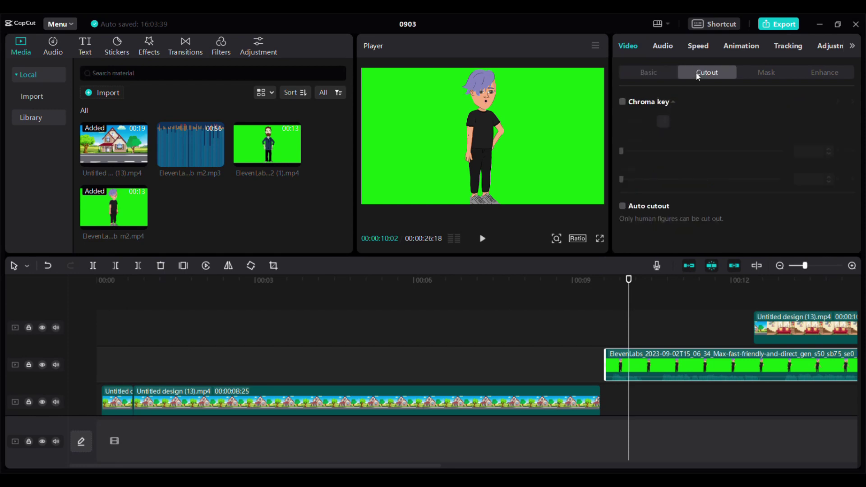
pyautogui.click(624, 103)
pyautogui.click(544, 111)
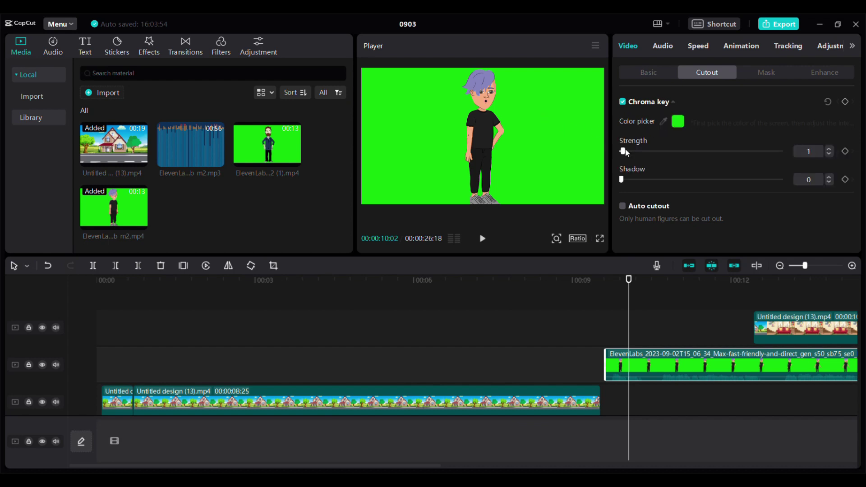
pyautogui.moveTo(624, 151); pyautogui.dragTo(640, 152)
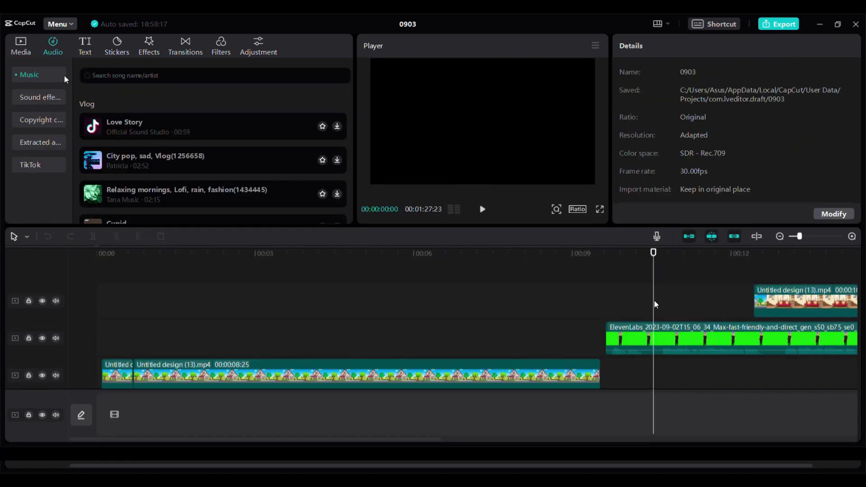
# - Search Sound effects for 'bird' and preview Birds [Spring, Morning, Under Trees] and Birds, insects
pyautogui.click(41, 101)
pyautogui.click(33, 44)
pyautogui.click(54, 49)
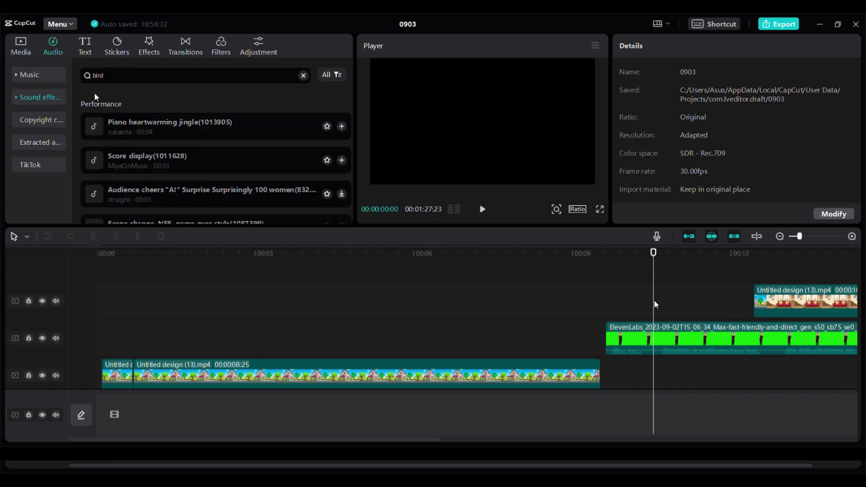
pyautogui.press('Return')
pyautogui.click(99, 109)
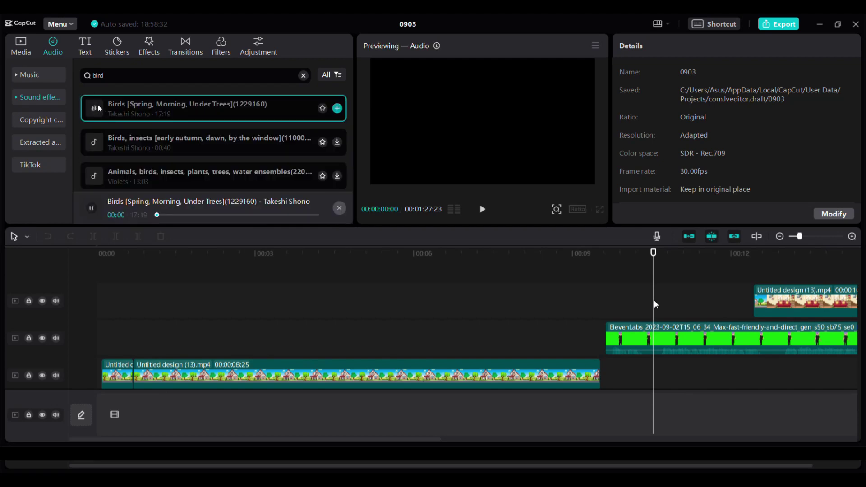
pyautogui.click(95, 144)
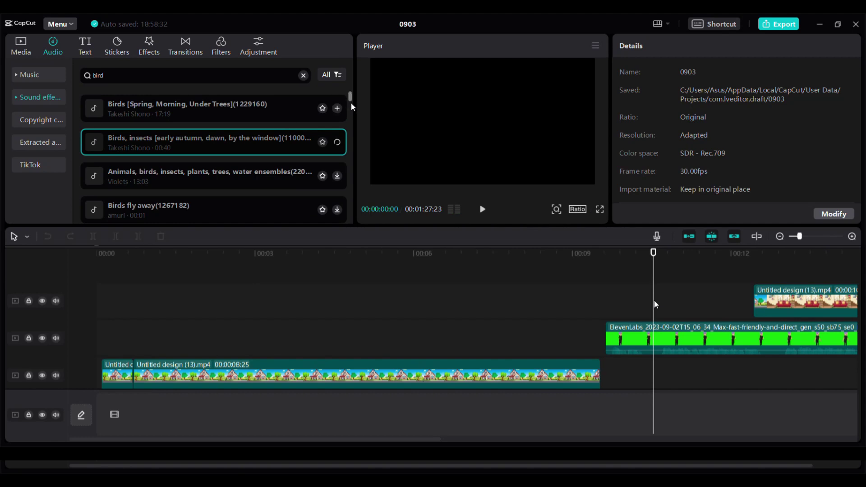
# - Audition the birds-and-insects ensemble, Birds fly away, Birds chirping, Birds and insects, then Summer birdsong
pyautogui.scroll(-2, 349, 99)
pyautogui.scroll(1, 353, 104)
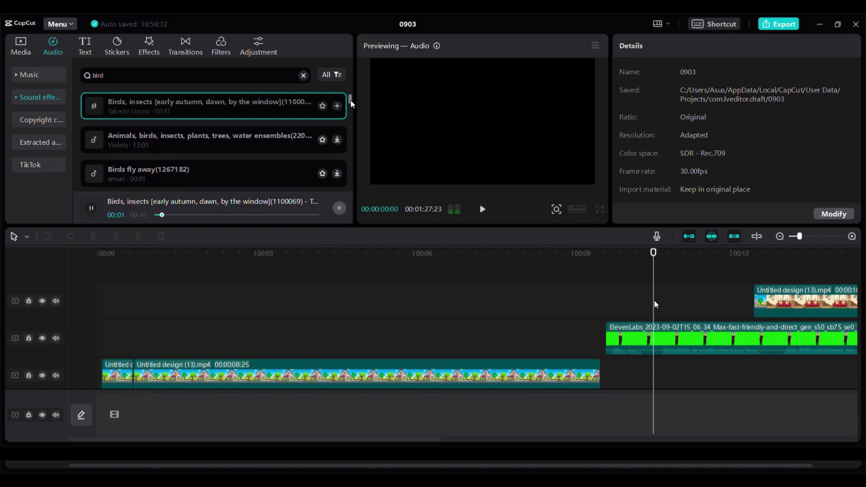
pyautogui.click(99, 144)
pyautogui.click(95, 173)
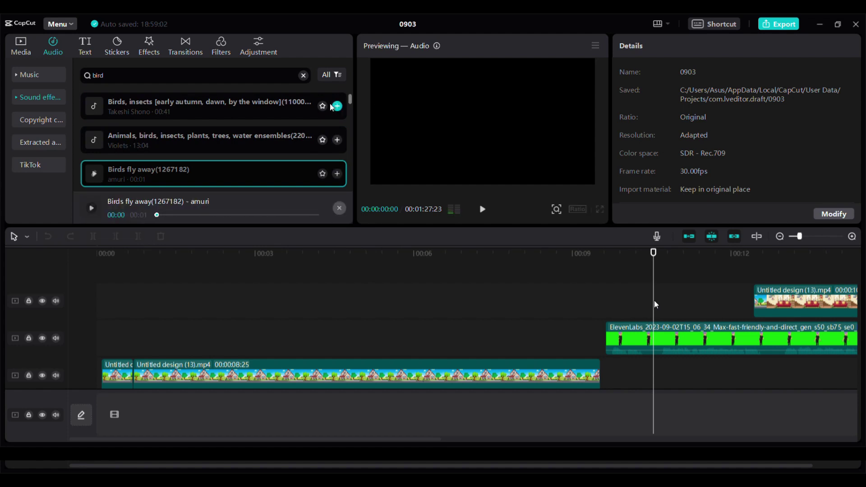
pyautogui.scroll(-2, 178, 141)
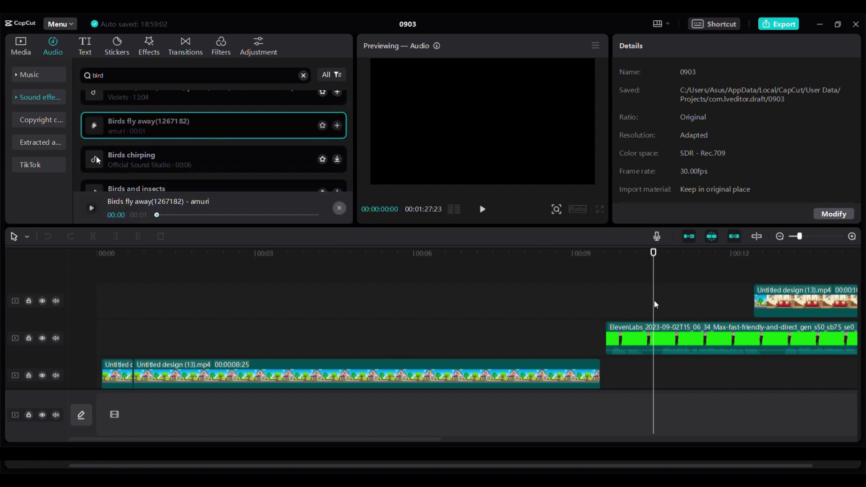
pyautogui.click(95, 160)
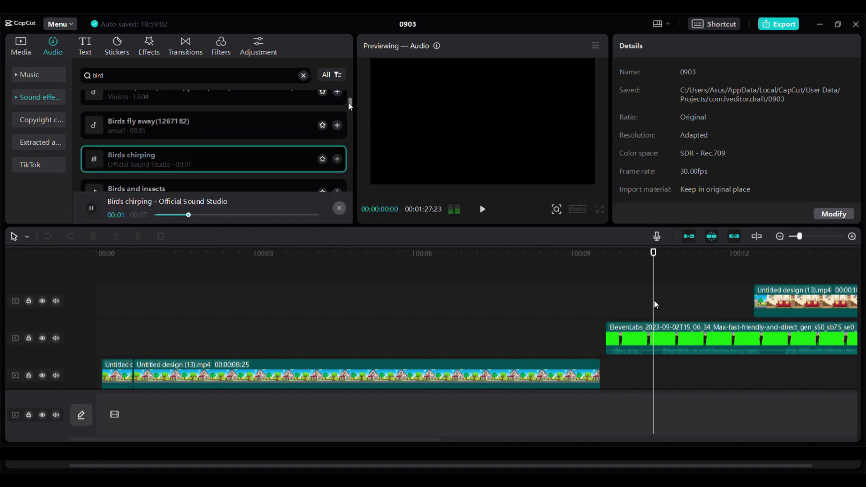
pyautogui.moveTo(351, 106); pyautogui.dragTo(354, 111)
pyautogui.click(103, 163)
pyautogui.scroll(-2, 163, 145)
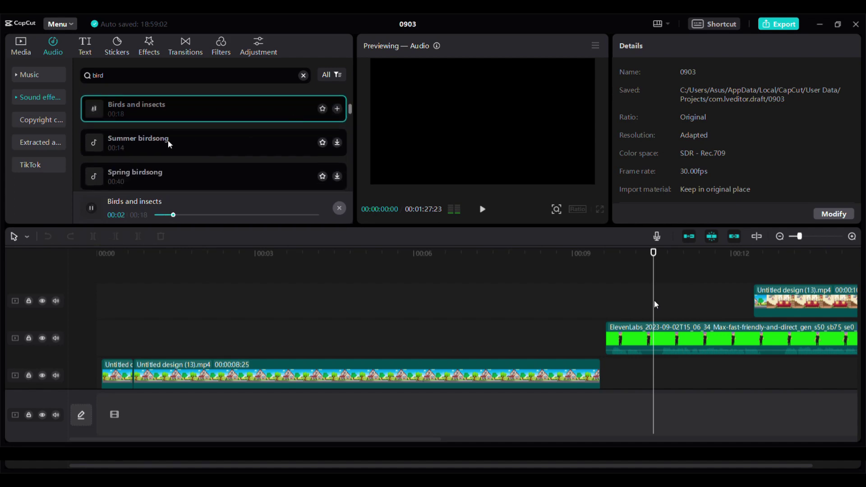
pyautogui.click(97, 146)
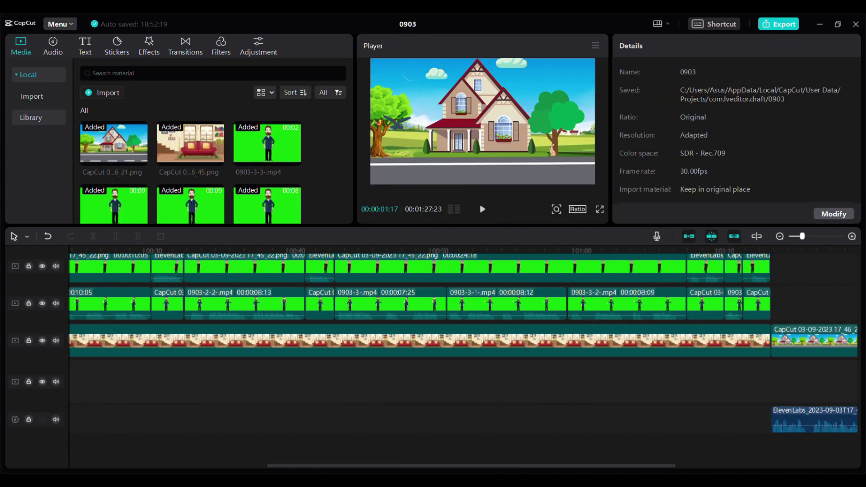
pyautogui.hscroll(3, 433, 338)
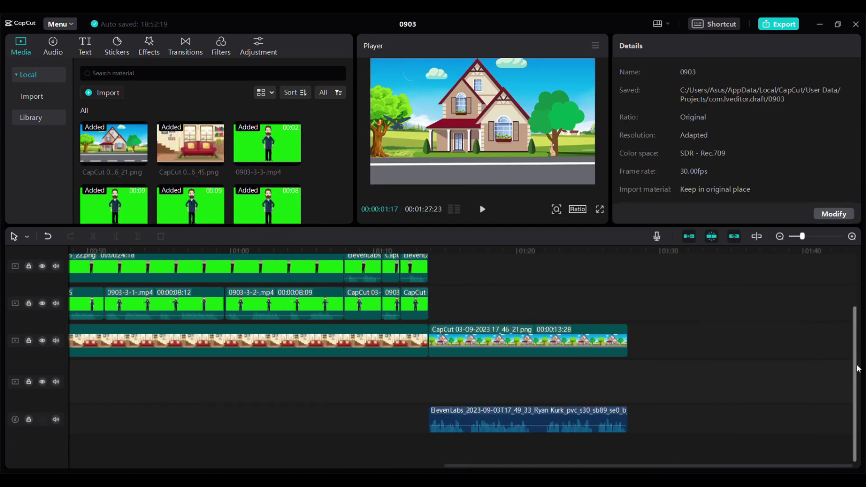
pyautogui.scroll(2, 434, 339)
pyautogui.hscroll(-10, 290, 406)
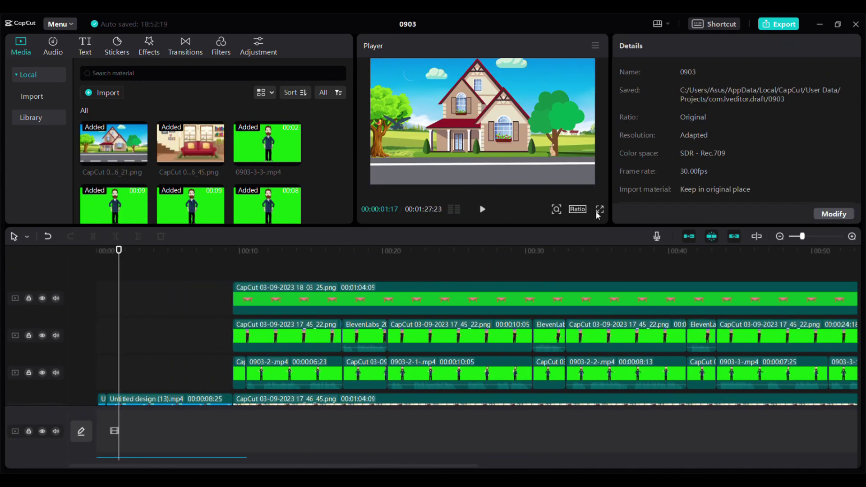